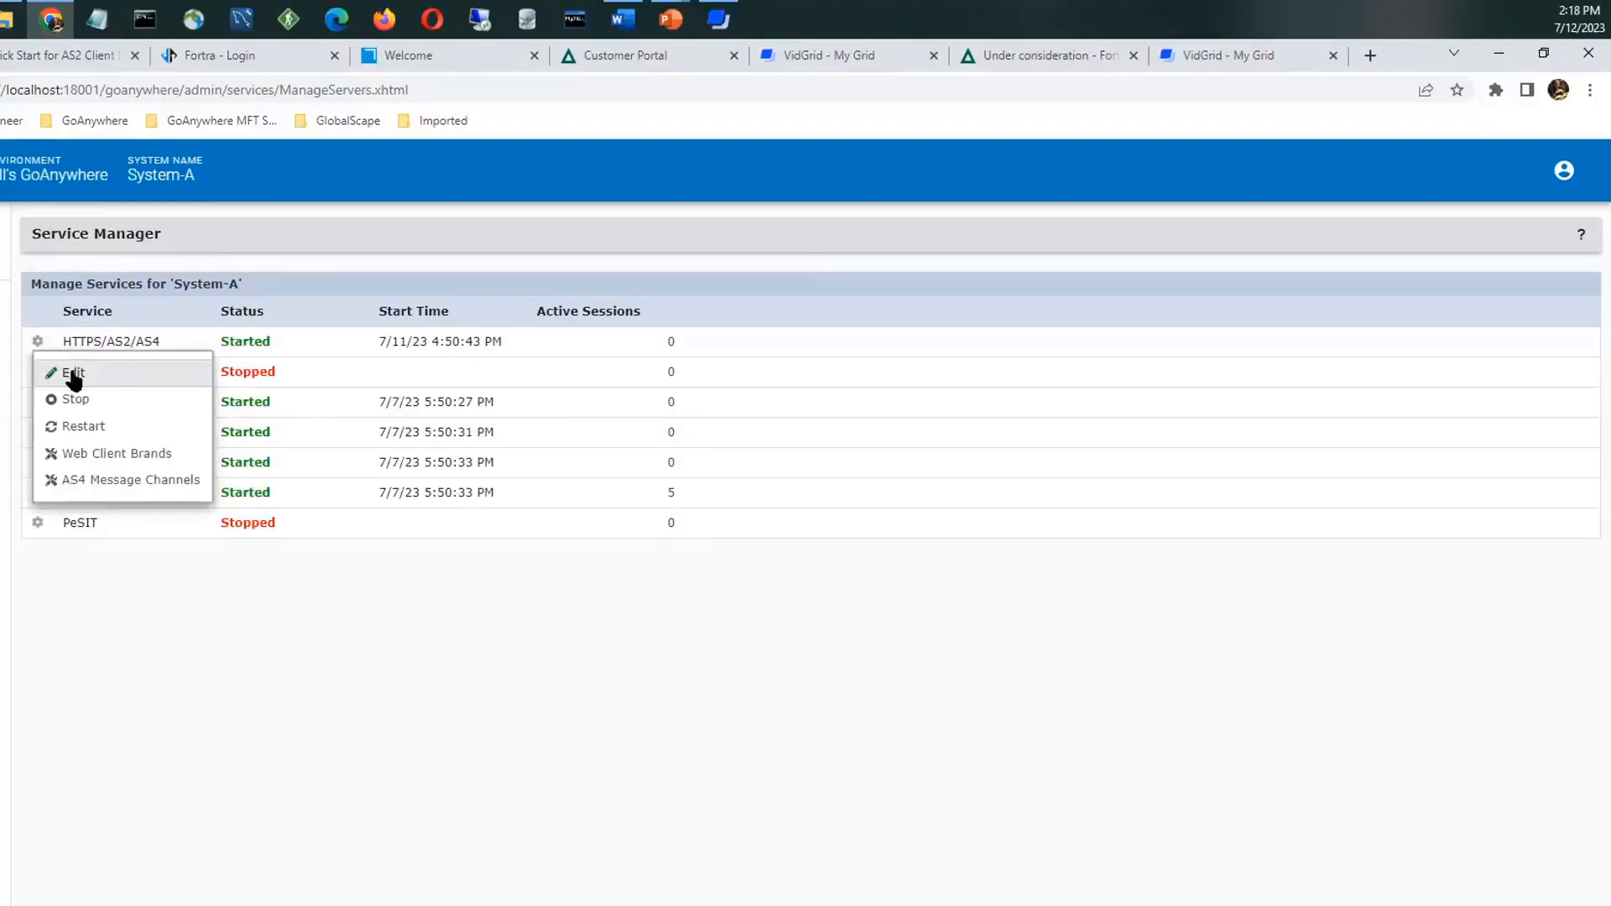
Open the HTTPS/AS2/AS4 service configuration and review the AS2_Server recipient's general, MDN receipt and message security settings
left_click(69, 371)
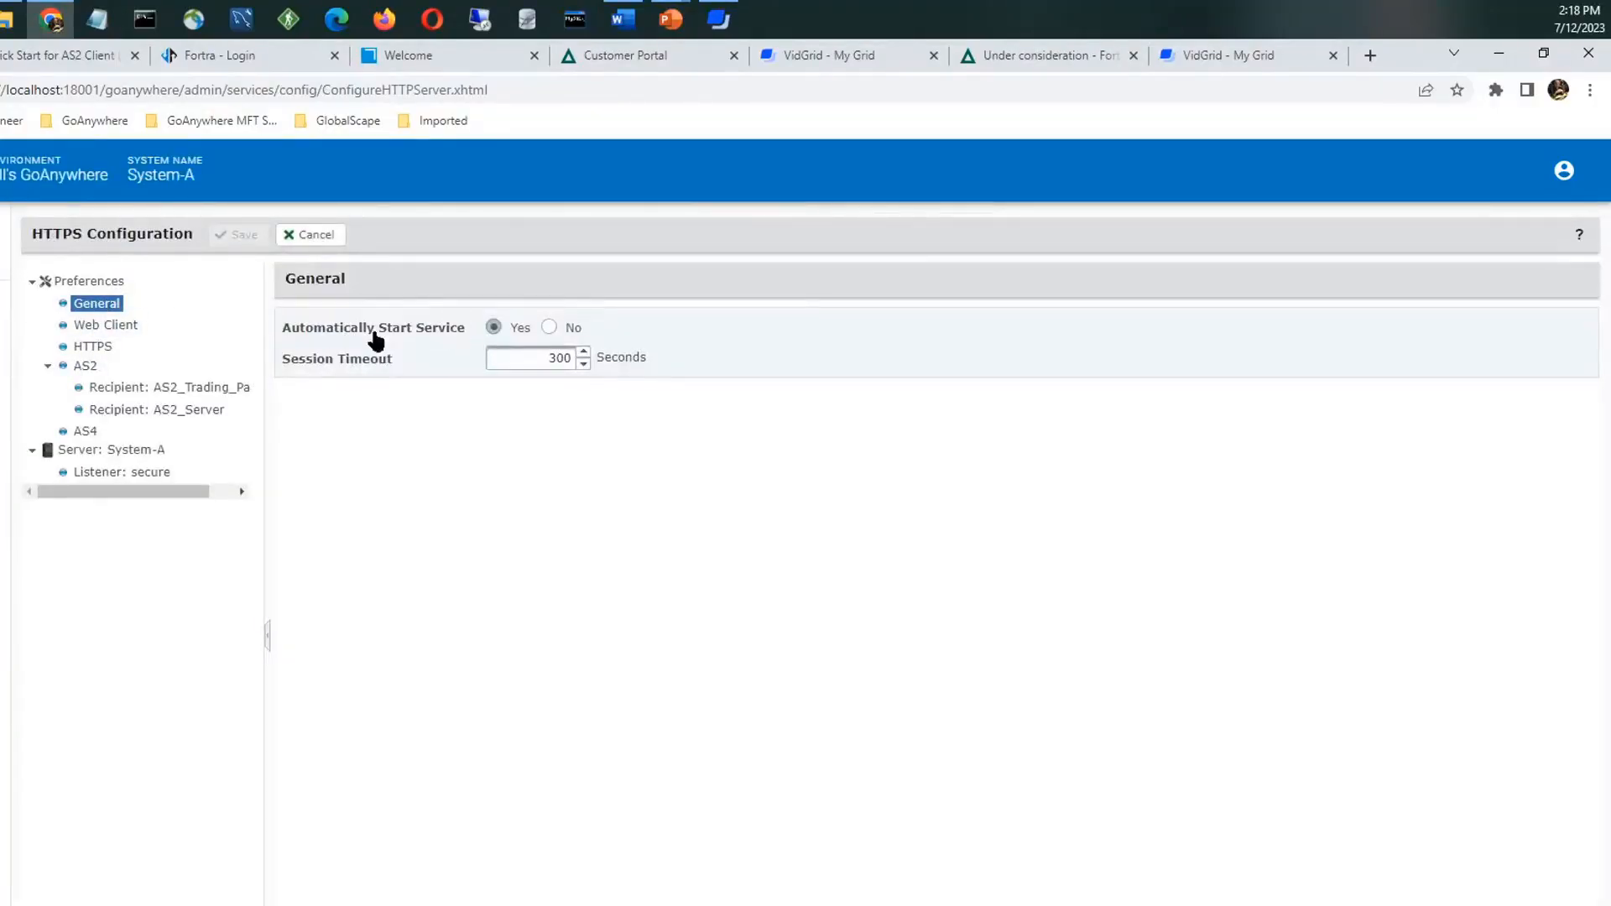
left_click(85, 368)
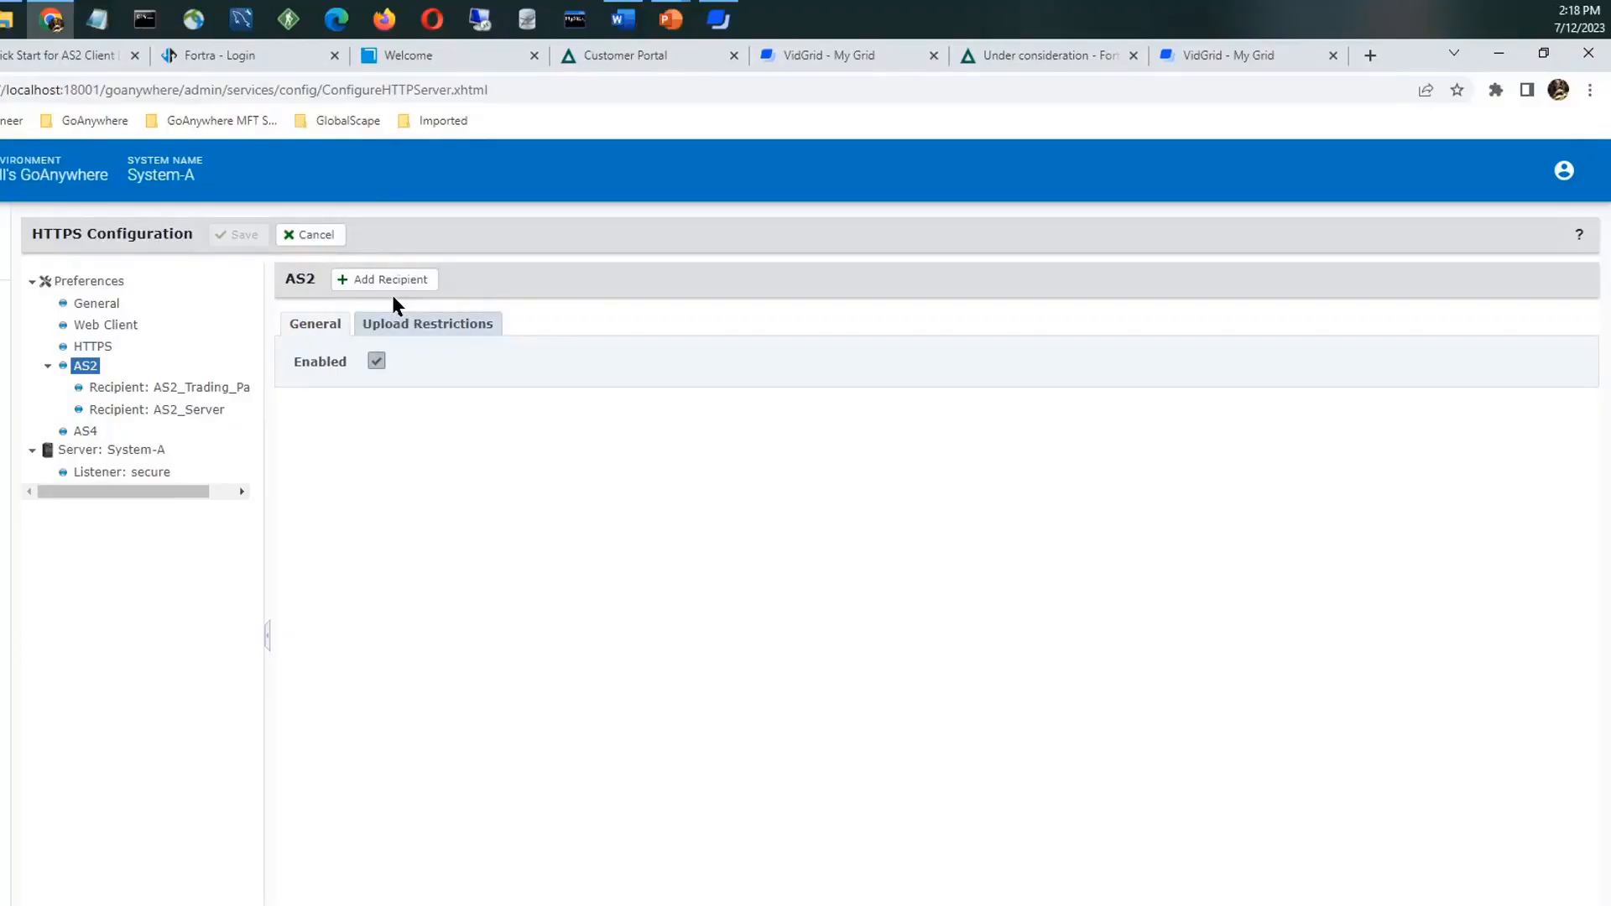
left_click(192, 417)
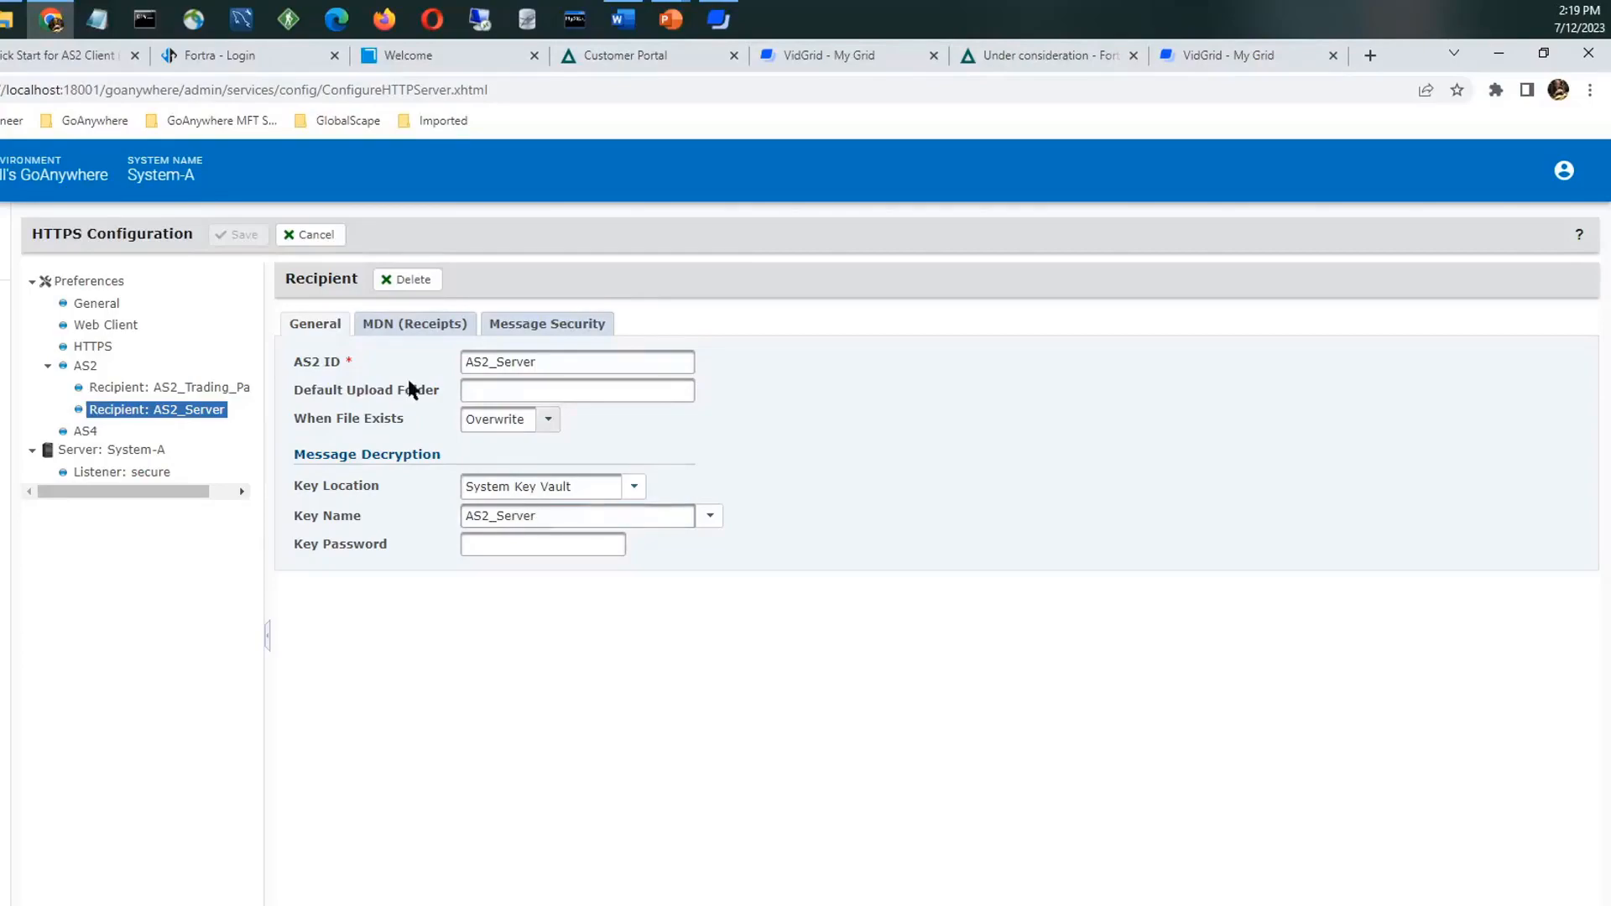
left_click(414, 325)
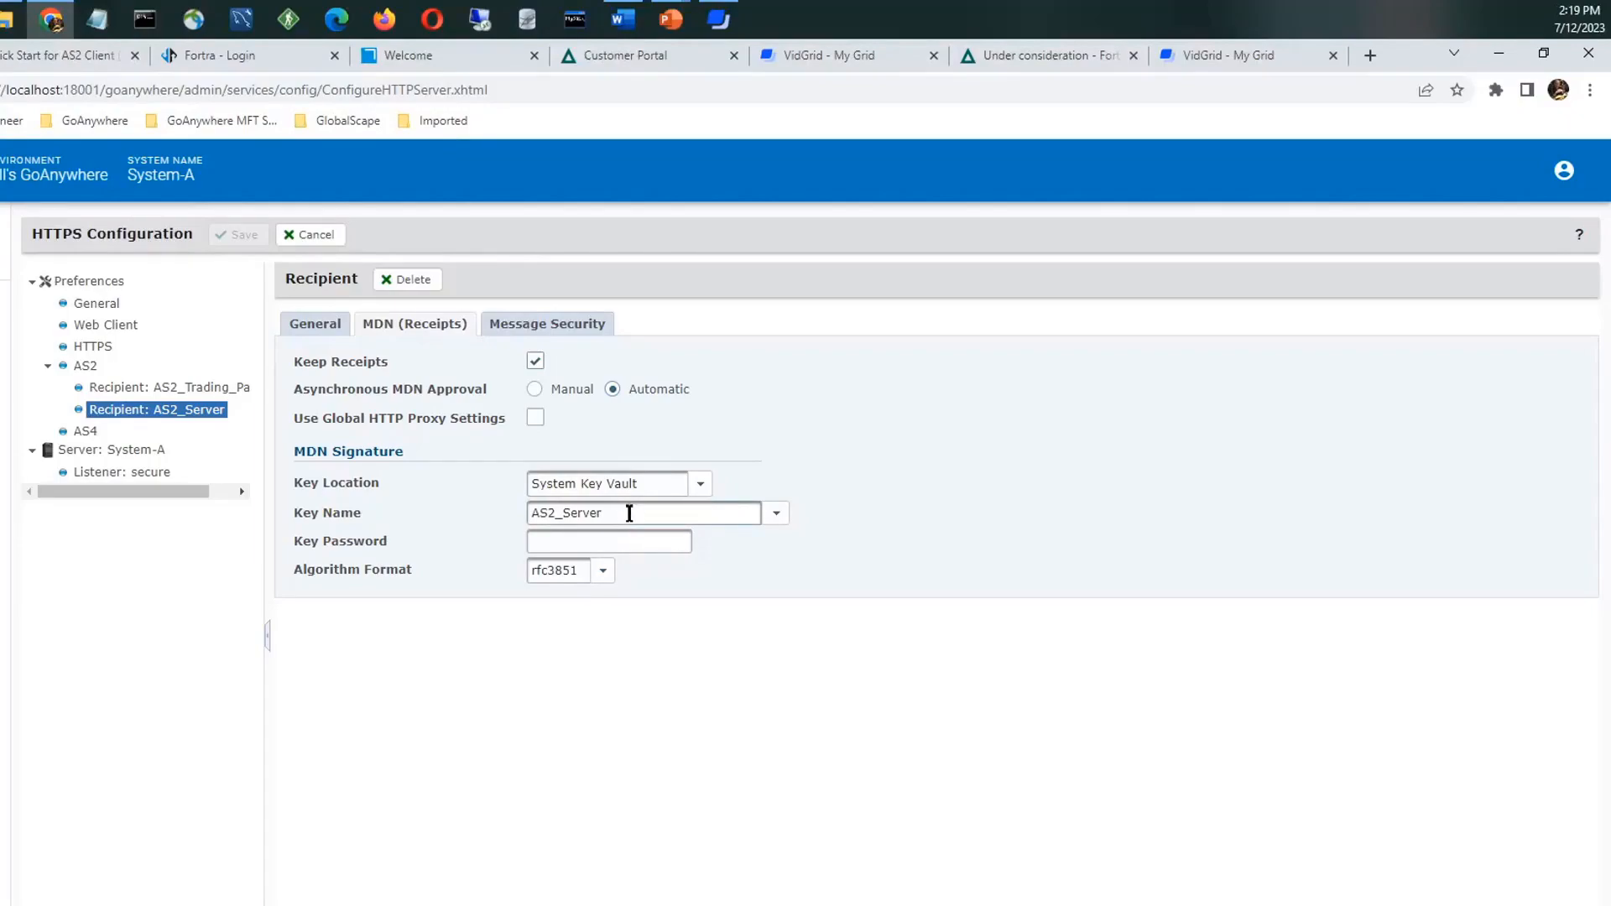
left_click(568, 323)
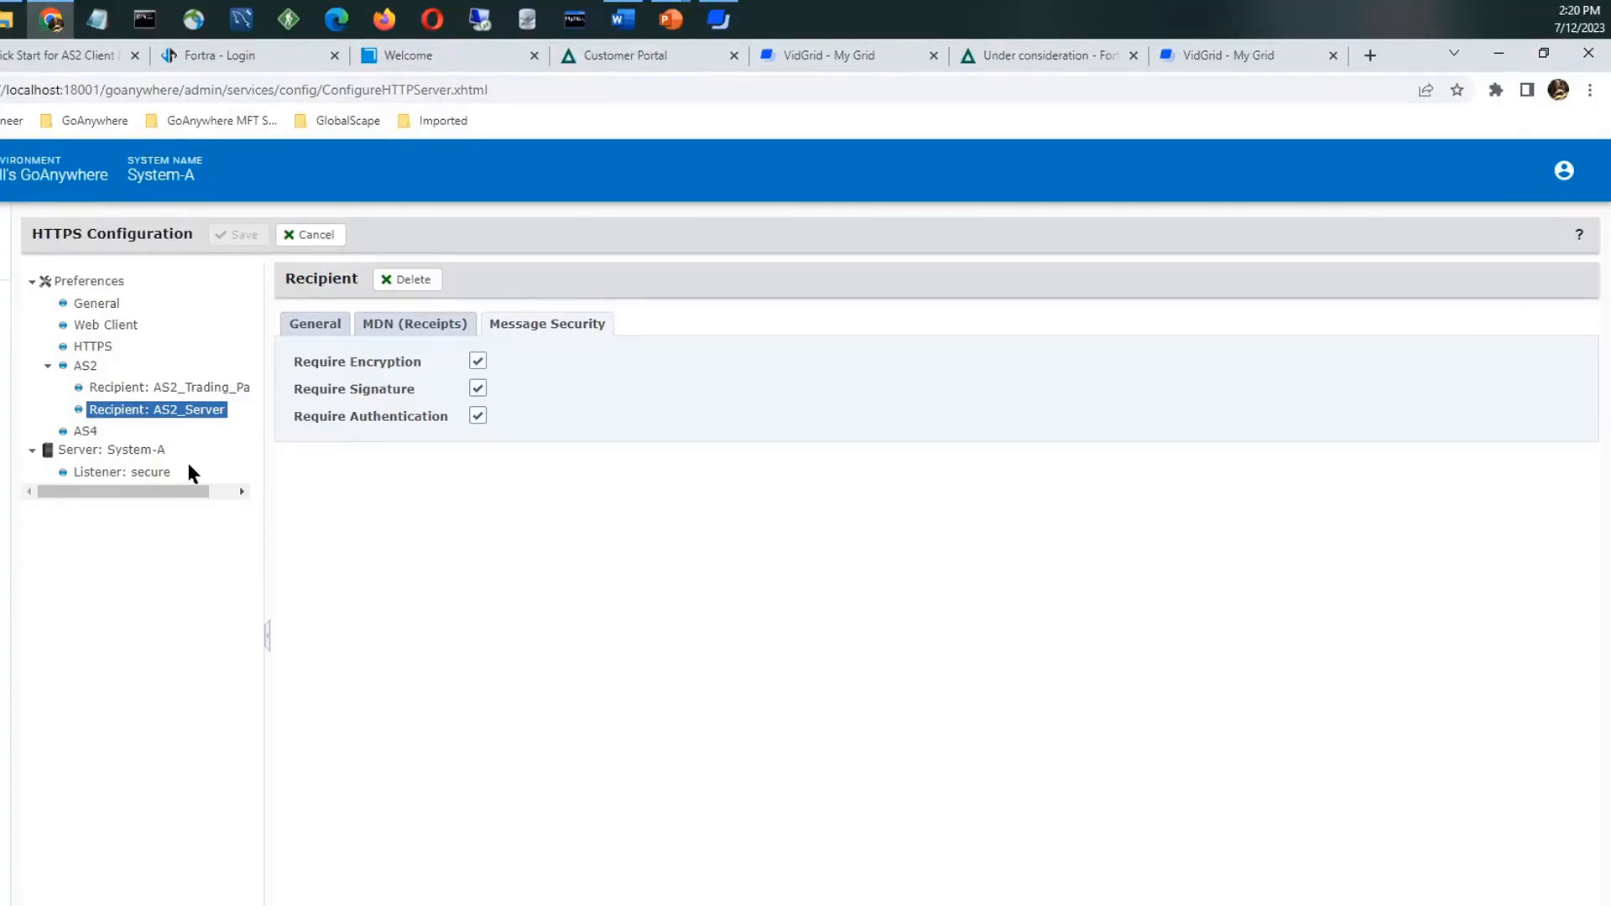
Review the secure listener's SSL settings, leave the configuration without saving, and show the available actions for the HTTPS/AS2/AS4 service
left_click(137, 473)
left_click(374, 324)
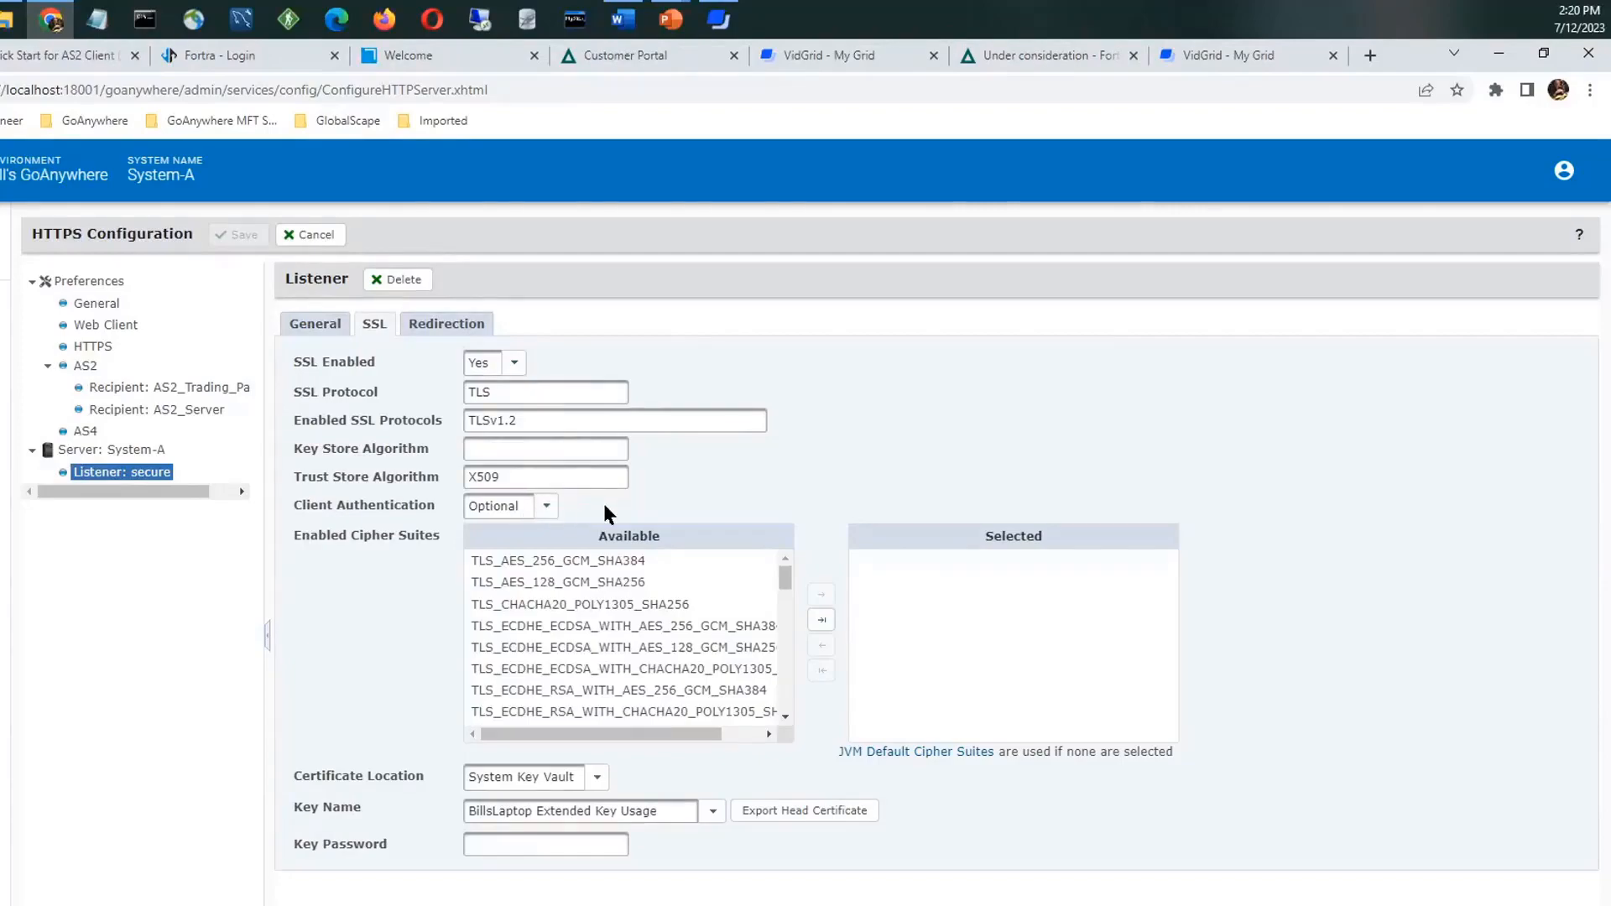
left_click(319, 234)
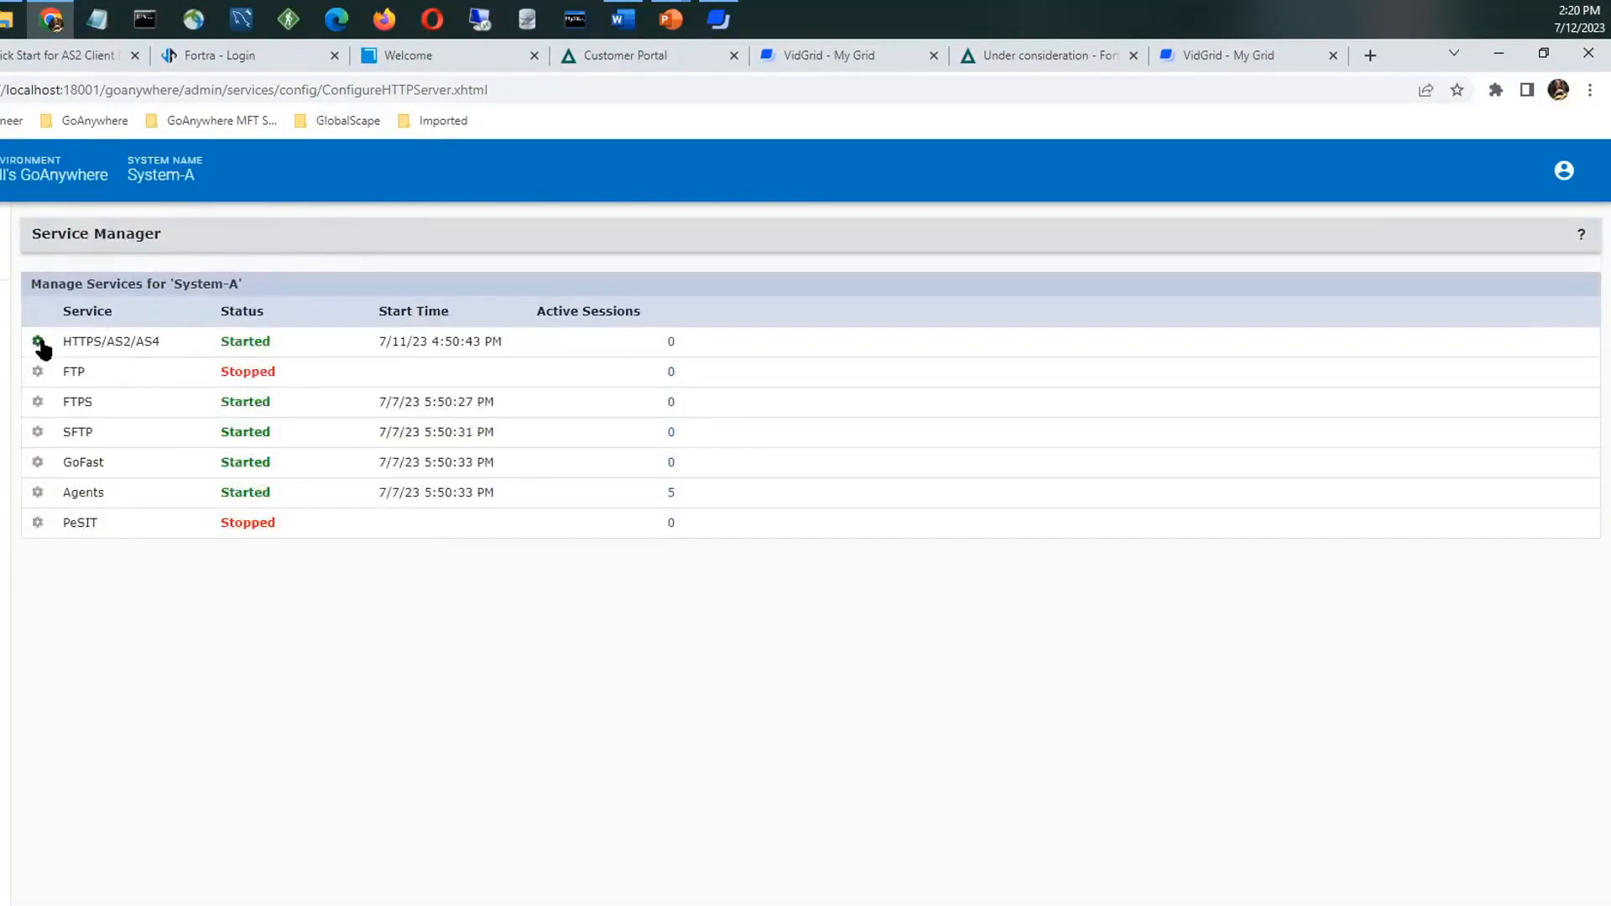
left_click(38, 343)
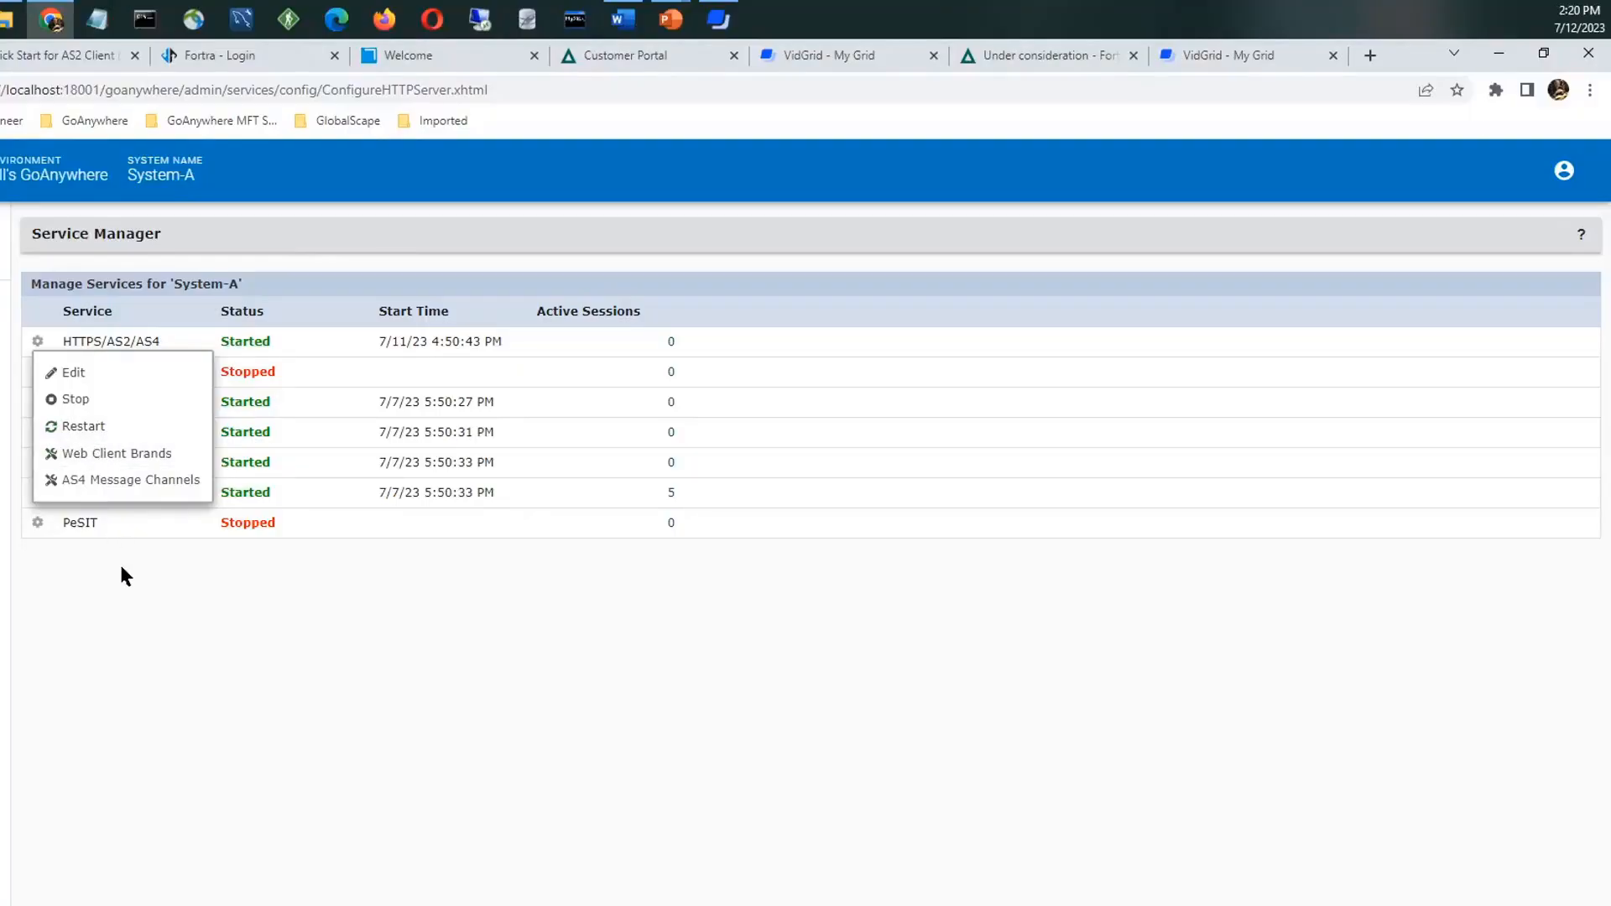
Check the Web Client Site URL of the Default domain and leave the domain without saving
left_click(25, 560)
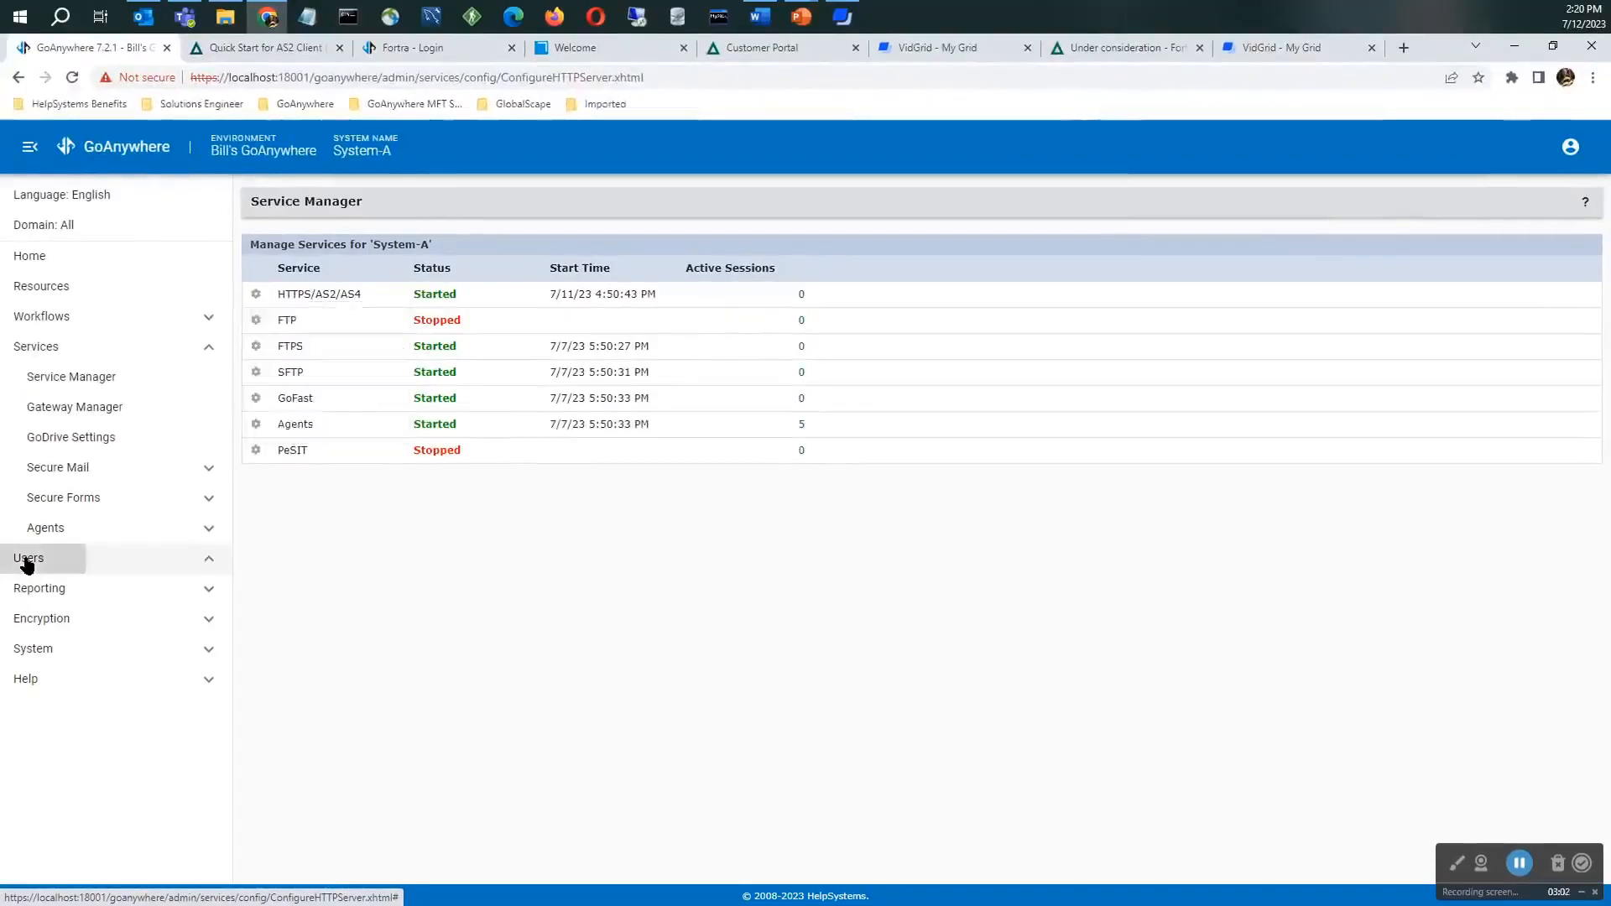
scroll(101, 680, "down", 3)
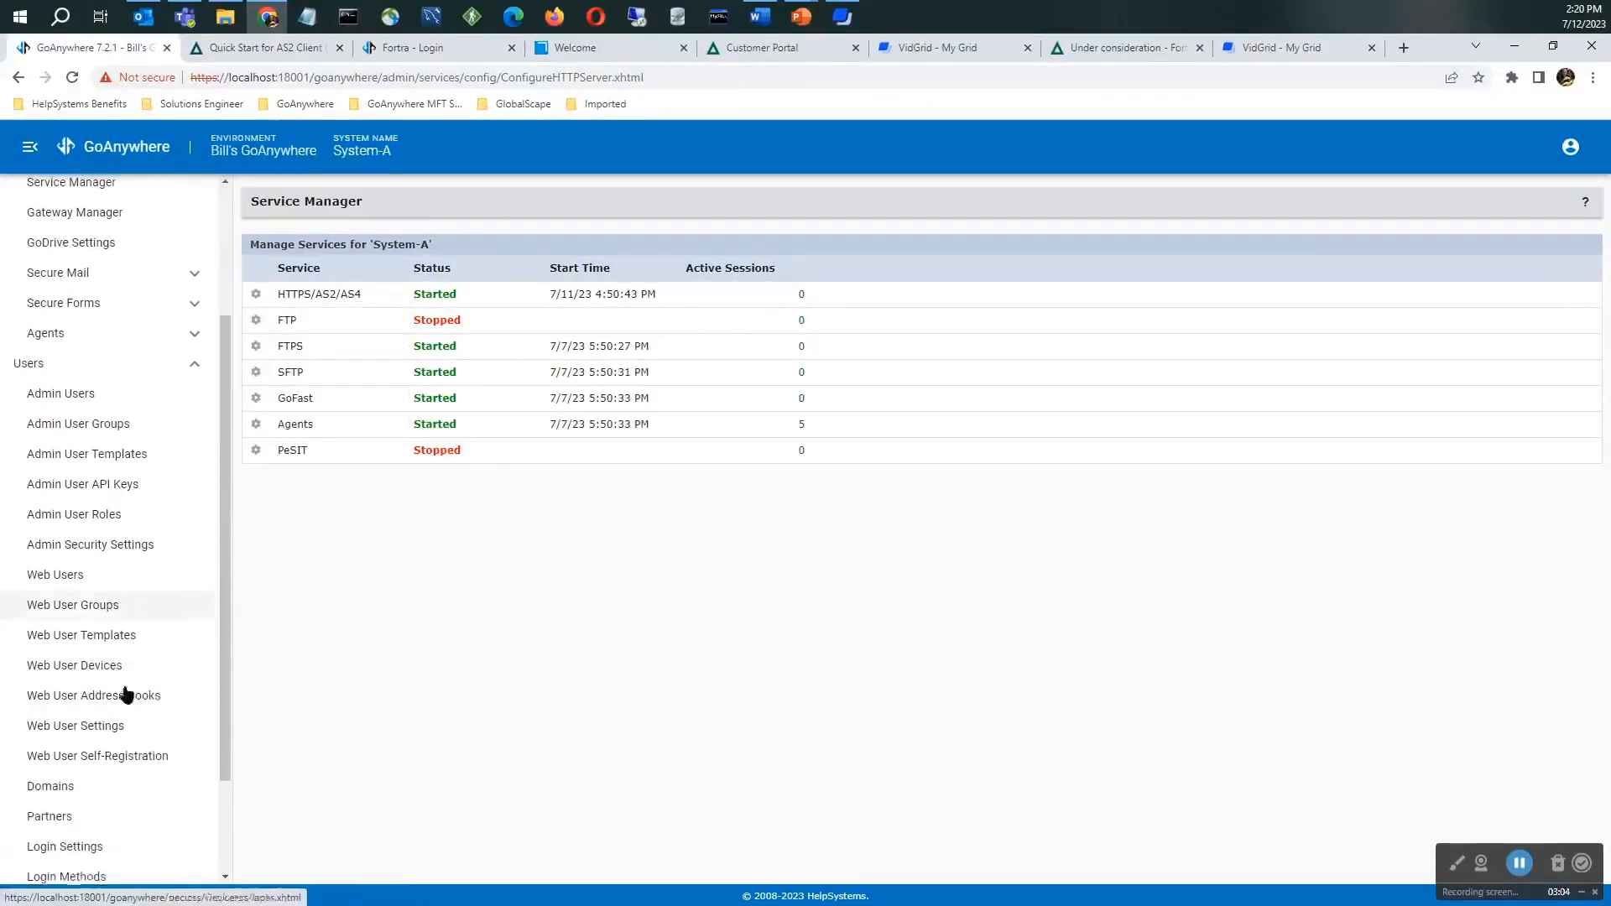
left_click(56, 784)
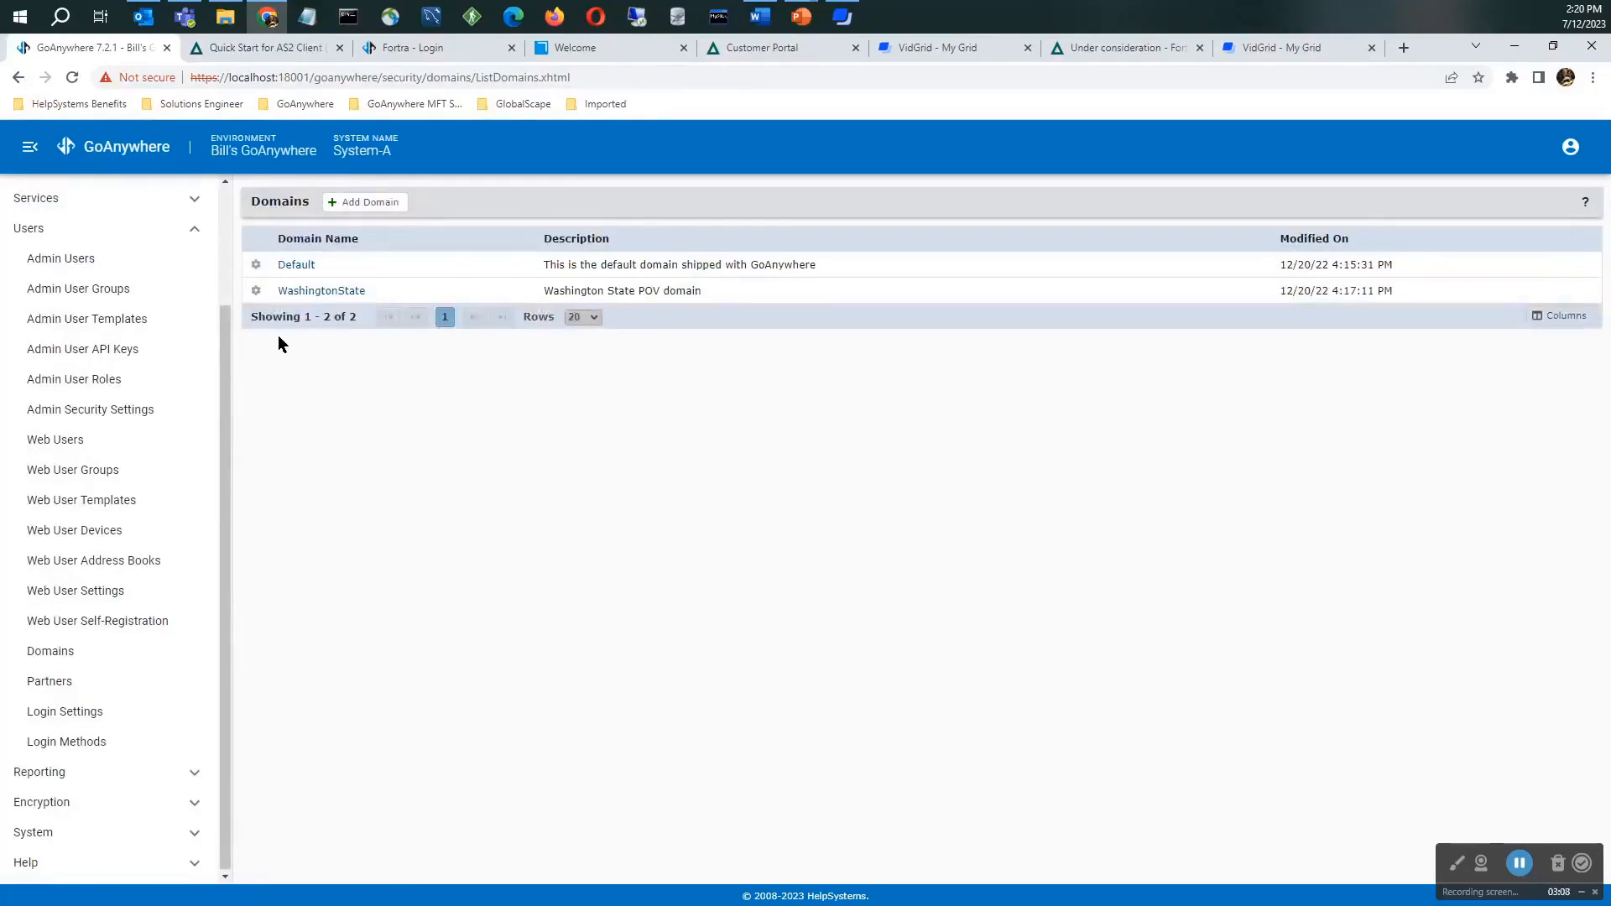
left_click(296, 266)
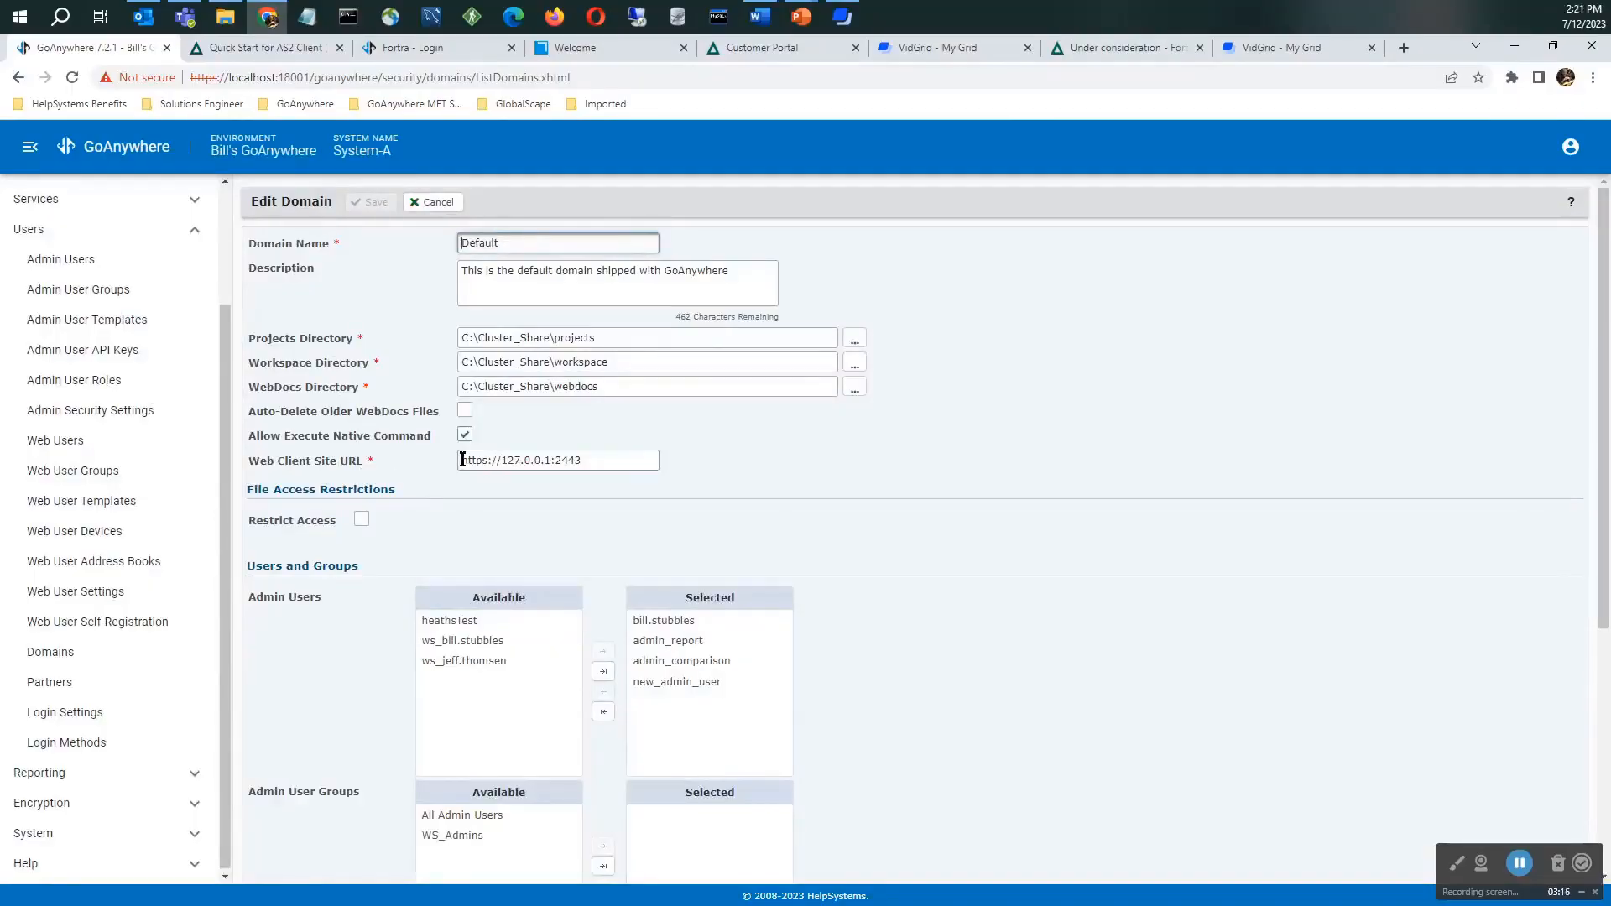
left_click(607, 459)
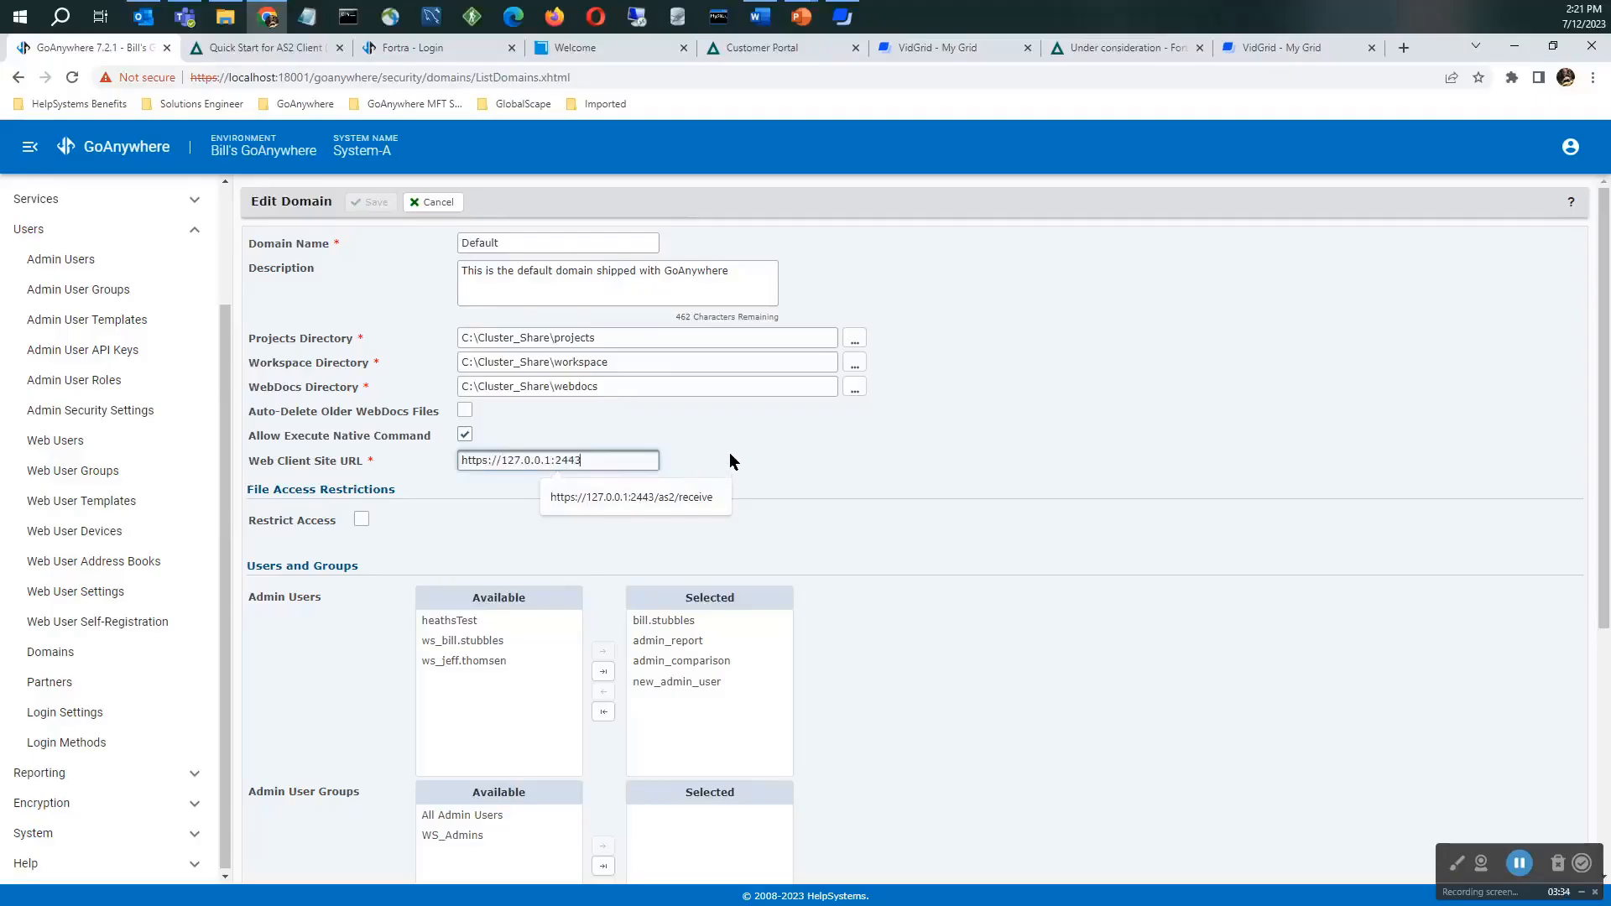
left_click(437, 201)
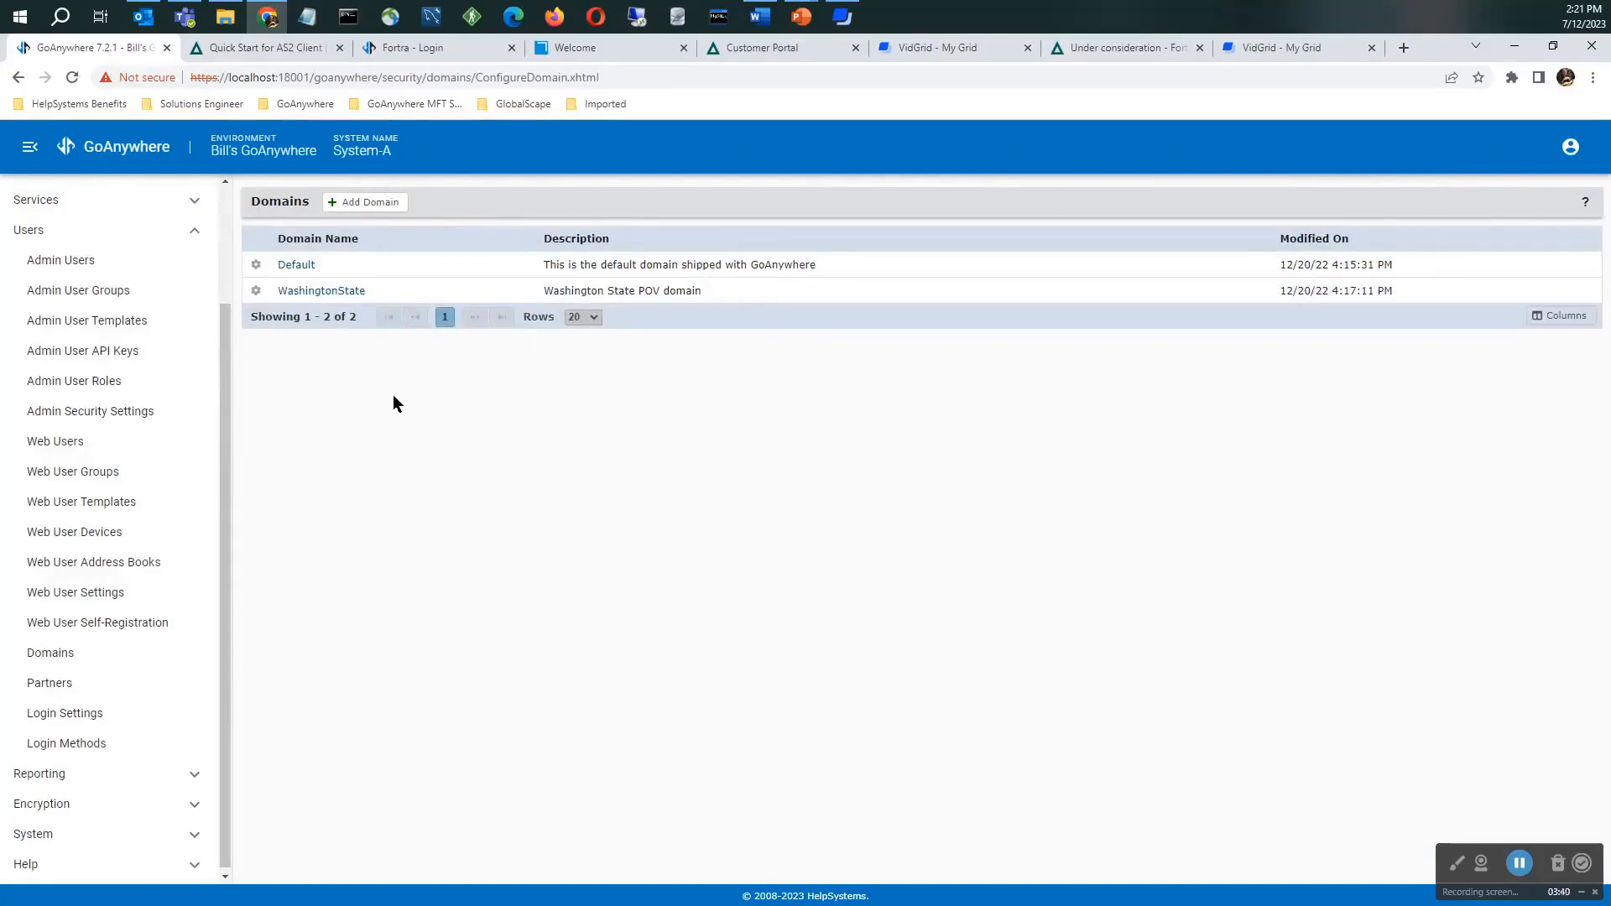
Open the AS2_Client web user and review its authentication types and the certificates selectable for the AS2 fingerprint
left_click(46, 444)
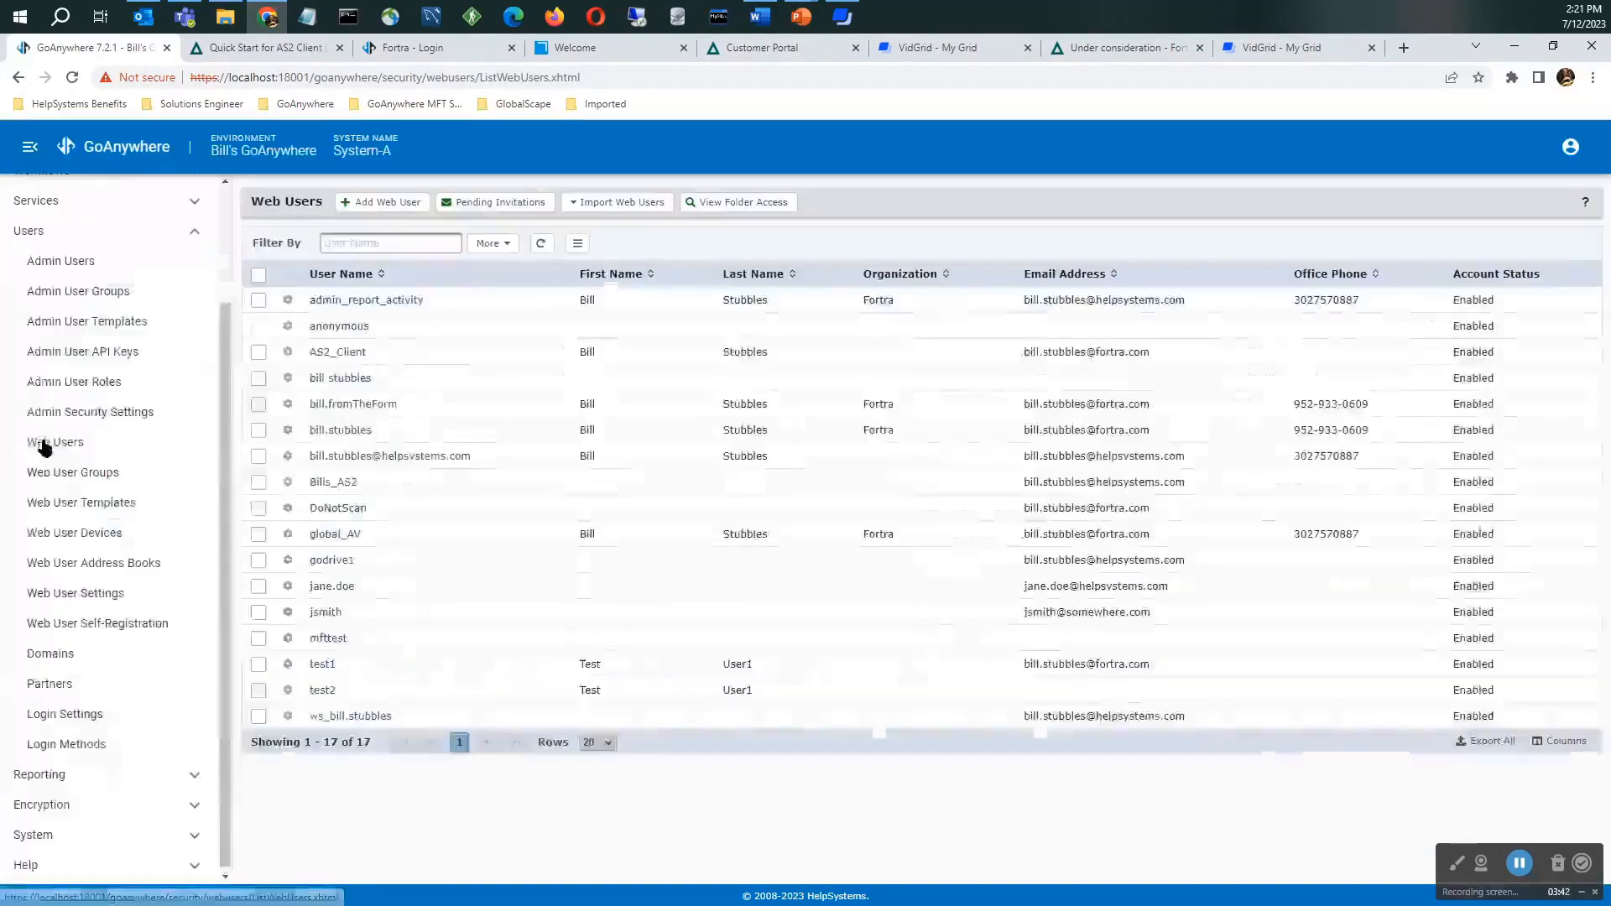
left_click(330, 359)
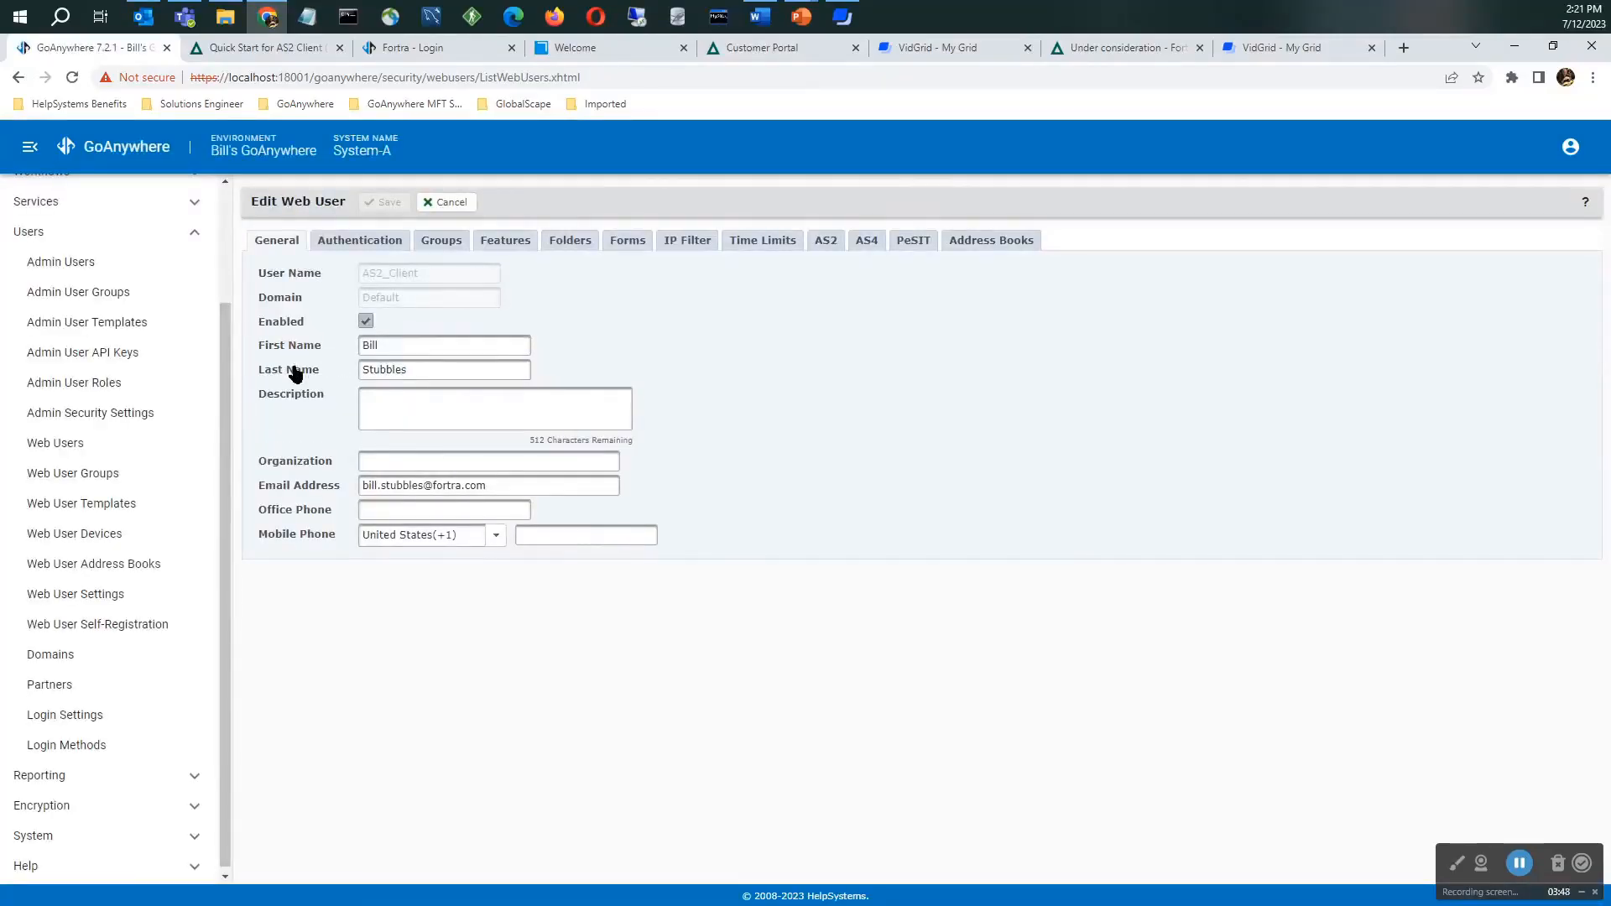
left_click(353, 241)
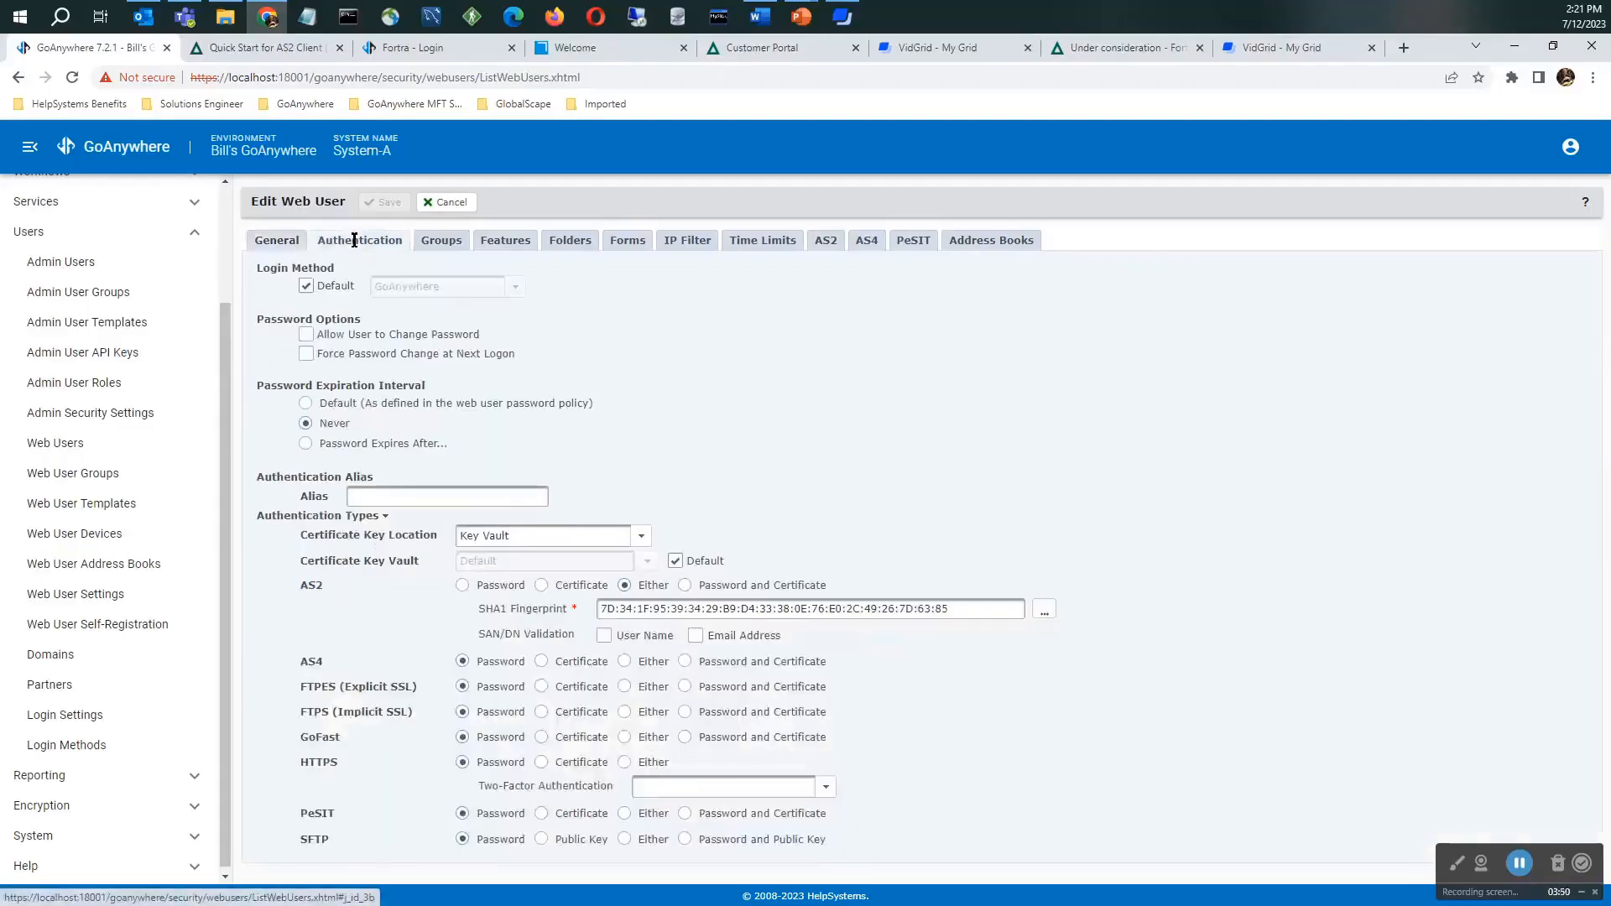
left_click(340, 519)
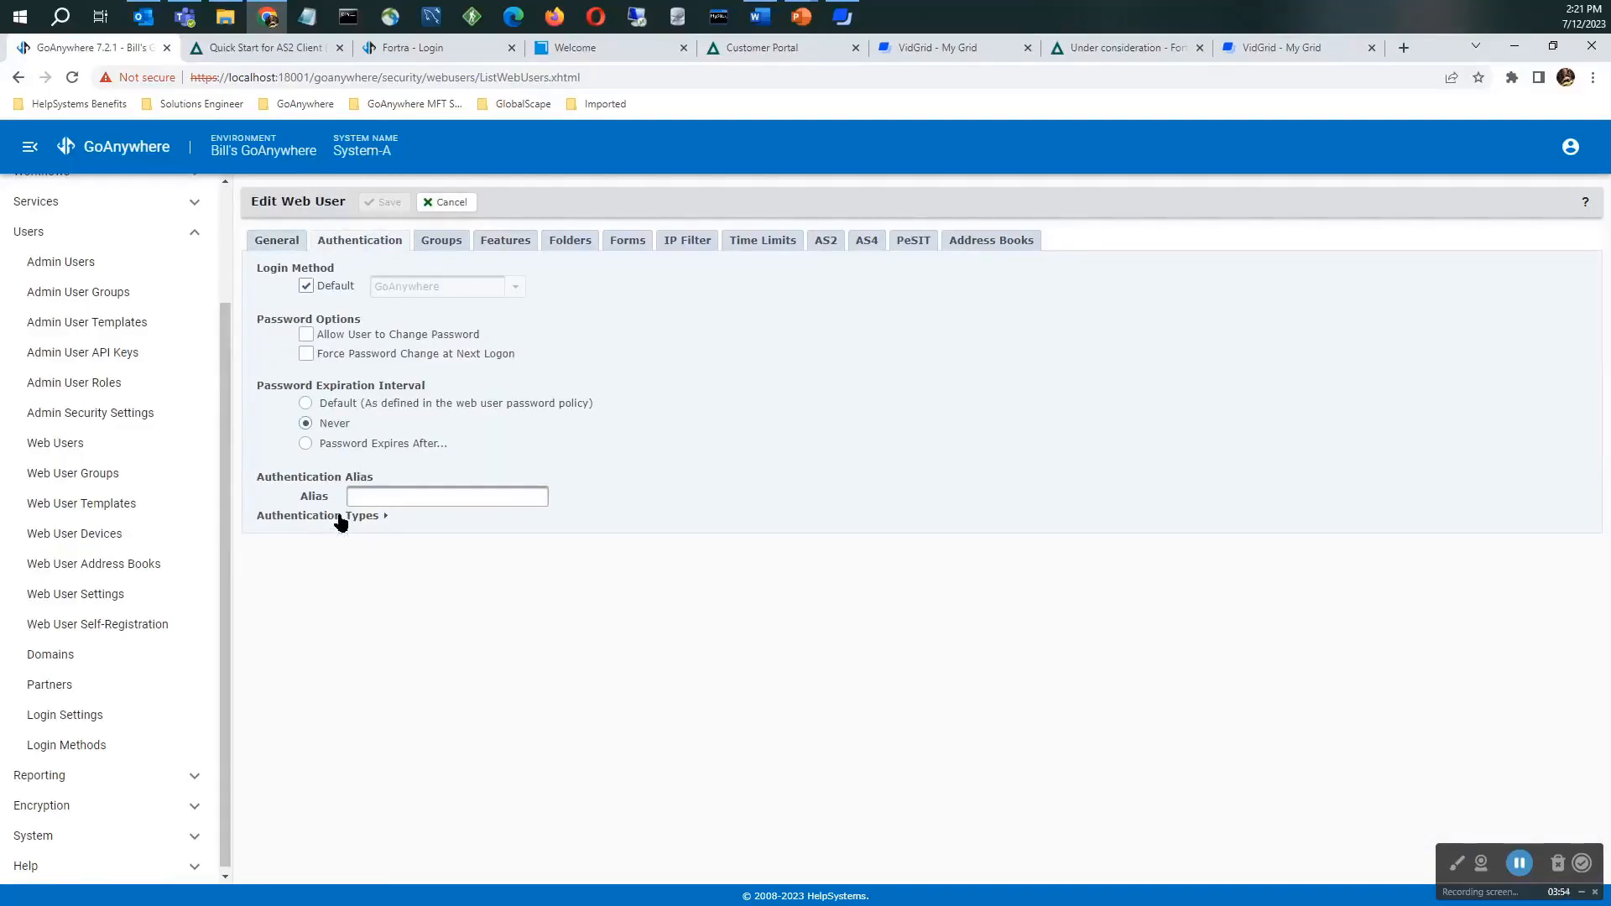
left_click(341, 519)
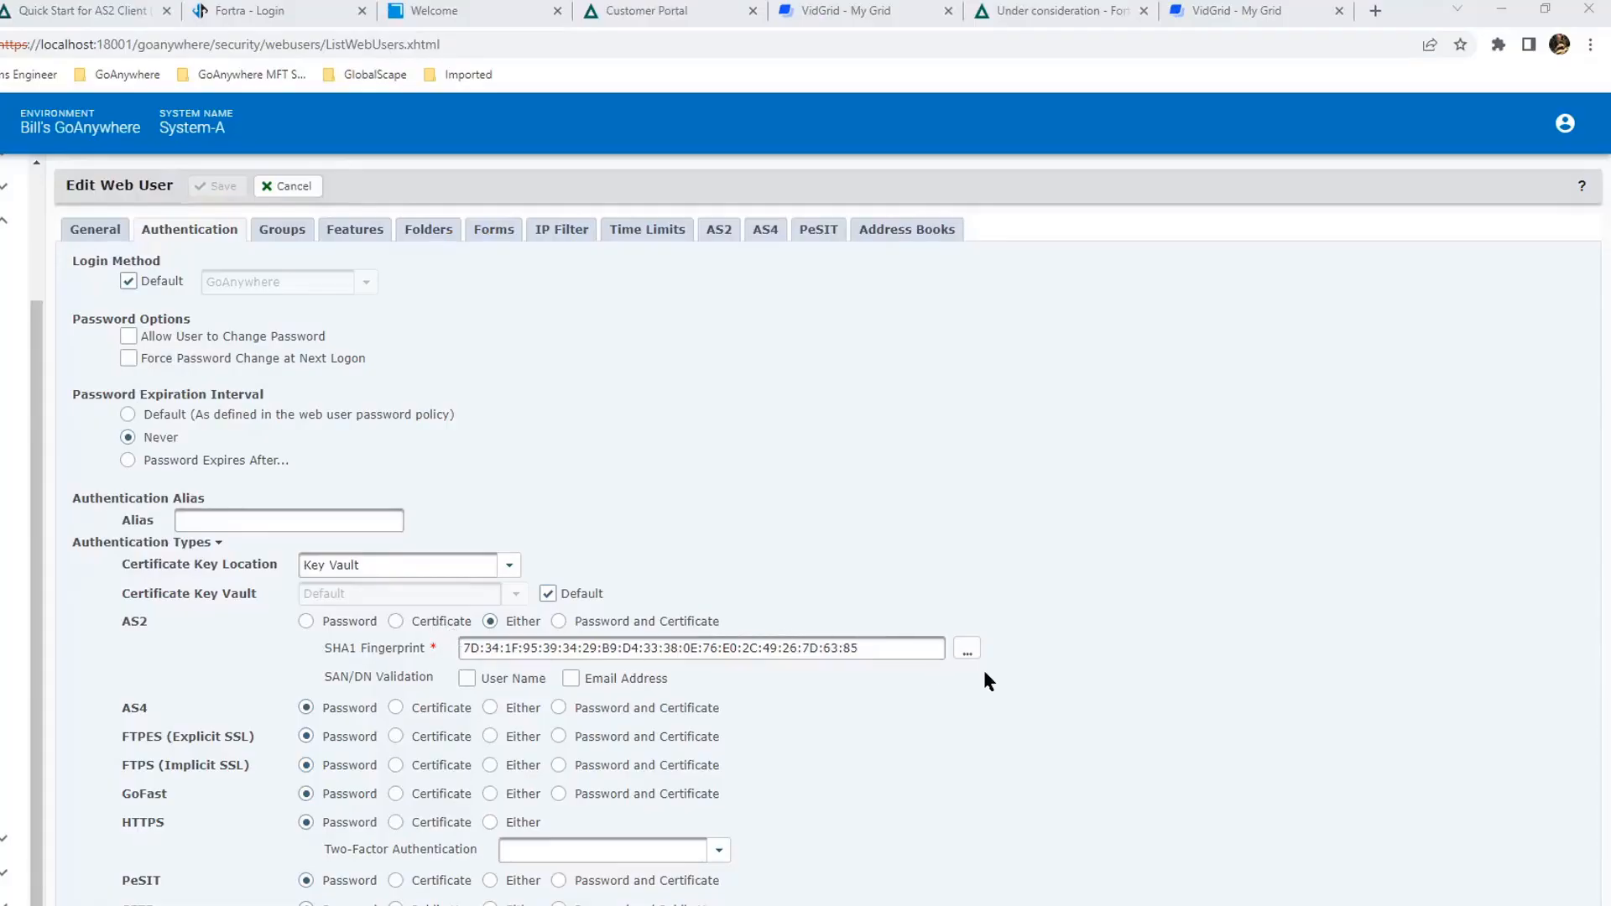
left_click(967, 653)
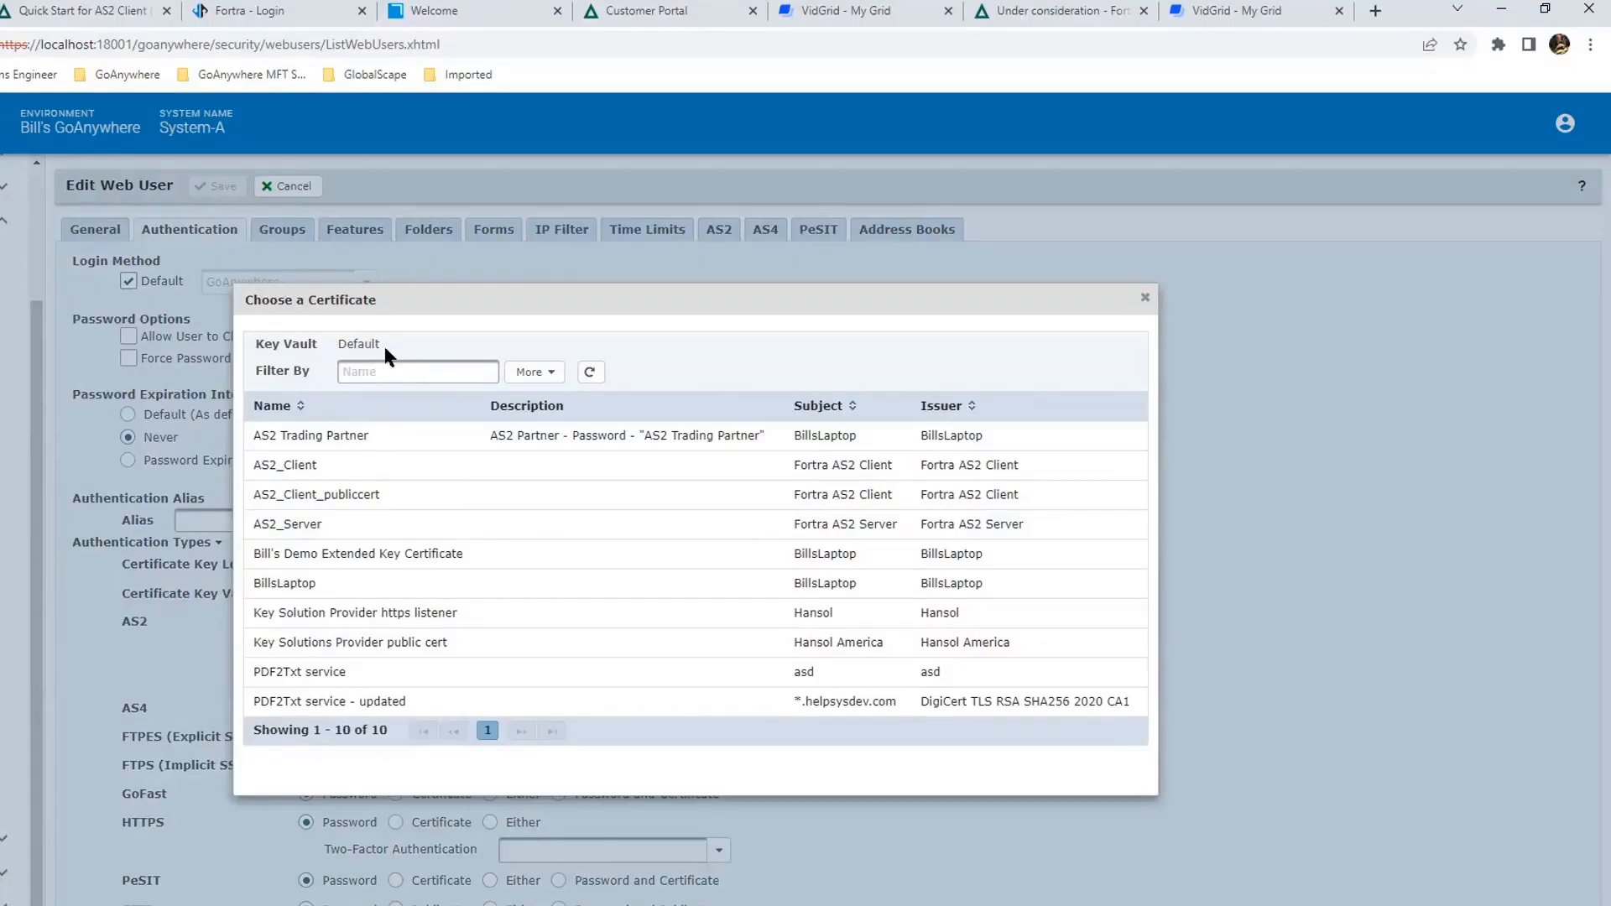
left_click(1144, 298)
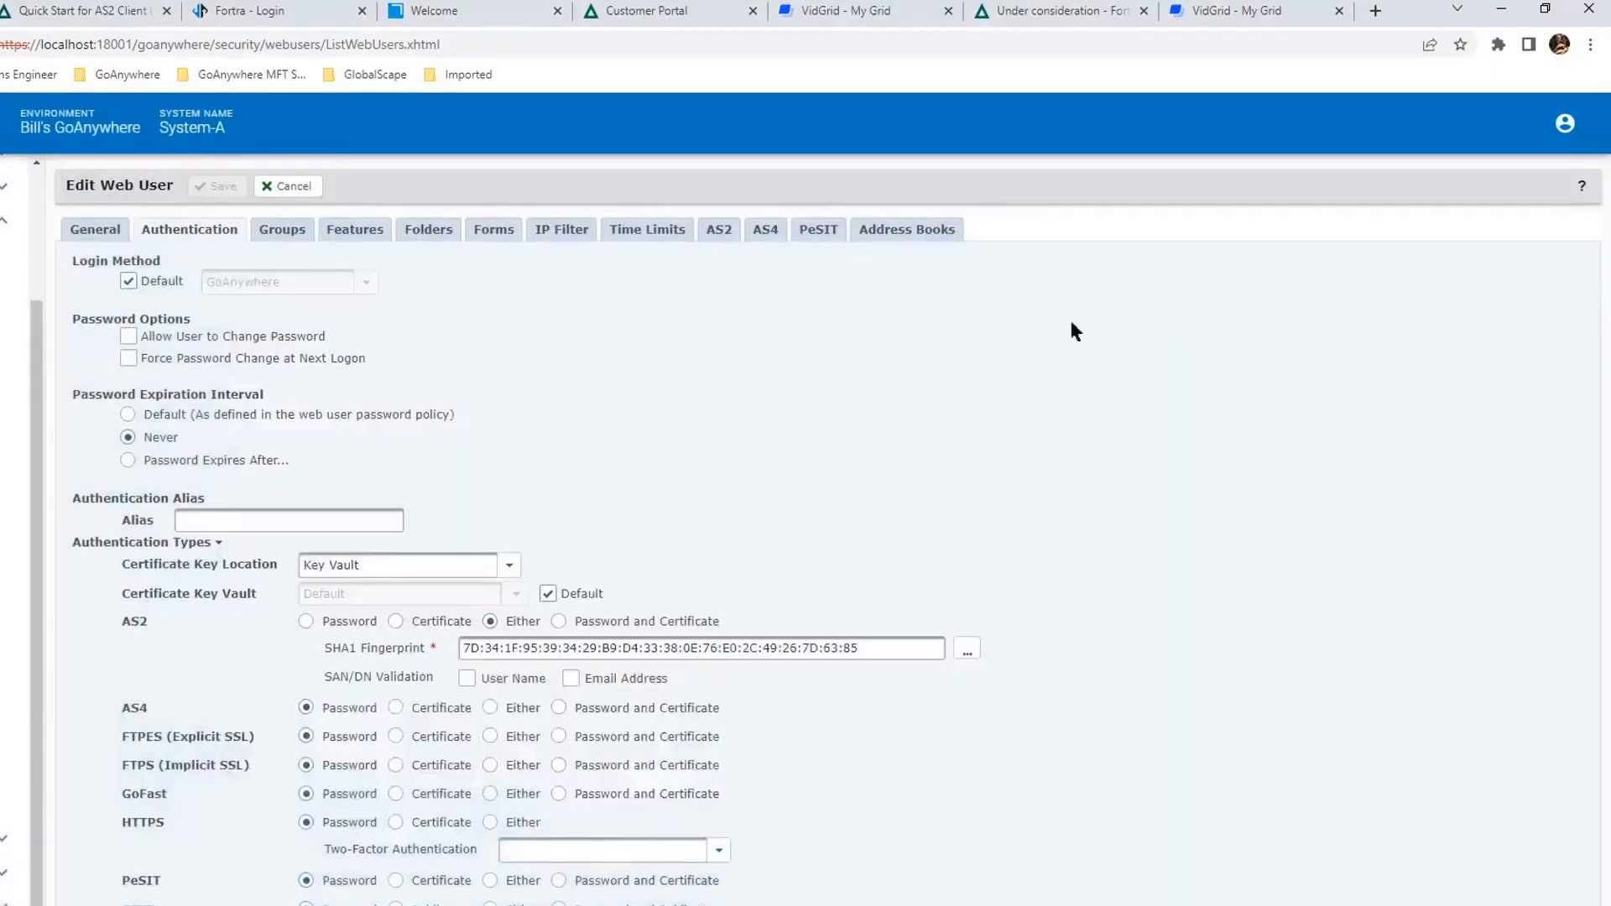
Review the web user's enabled protocols, home directory permissions and AS2 settings, then close it without saving
left_click(359, 231)
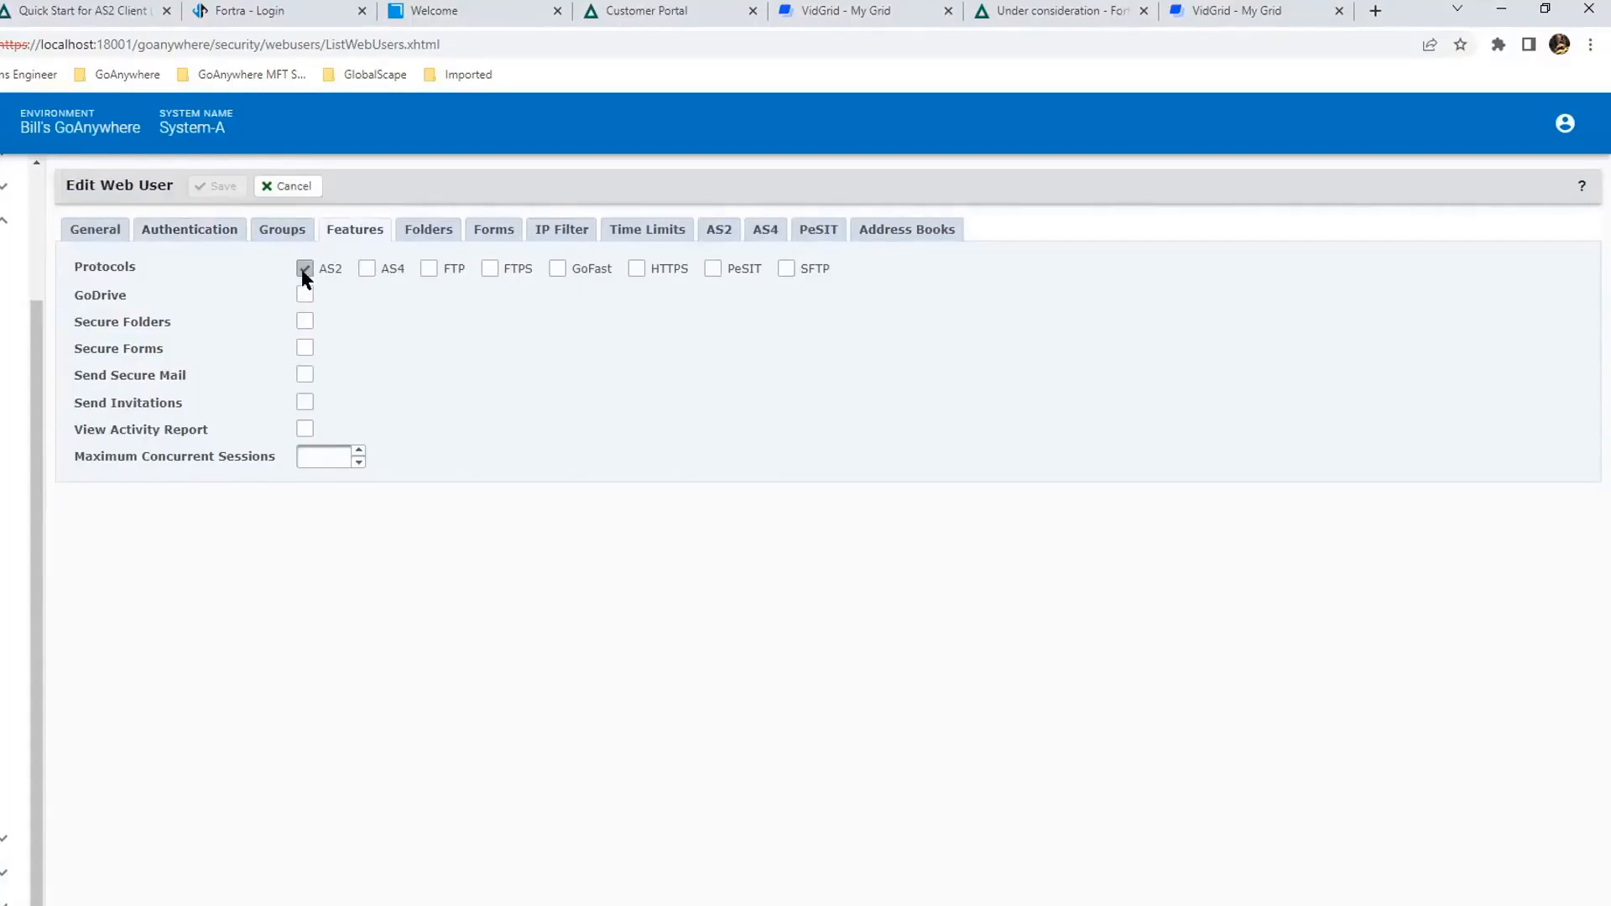
left_click(428, 230)
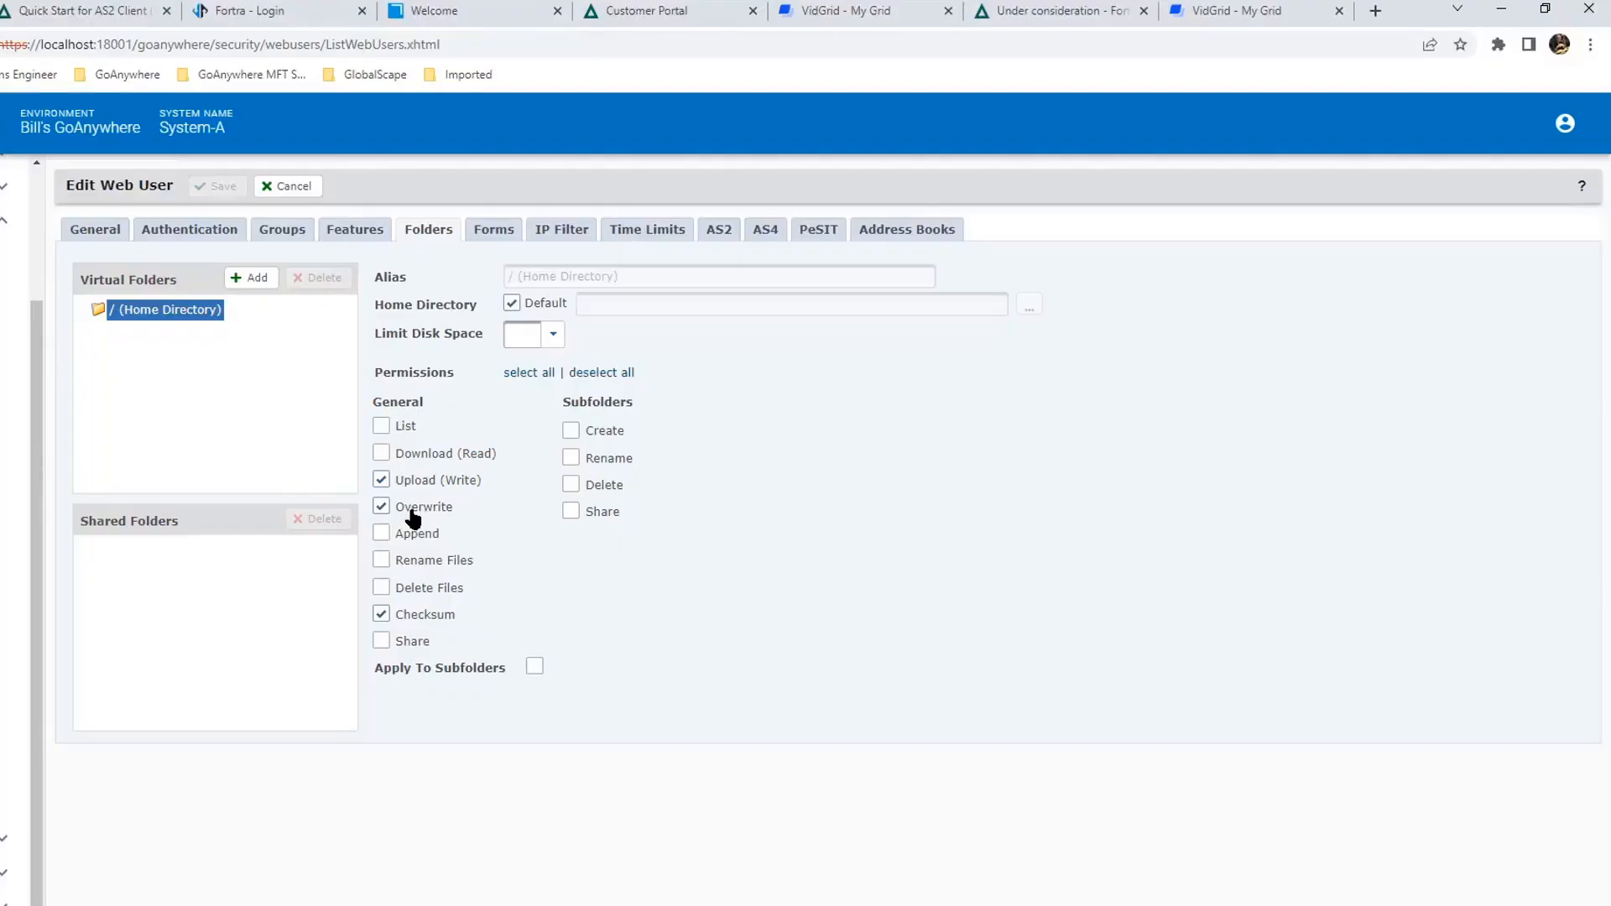
left_click(719, 229)
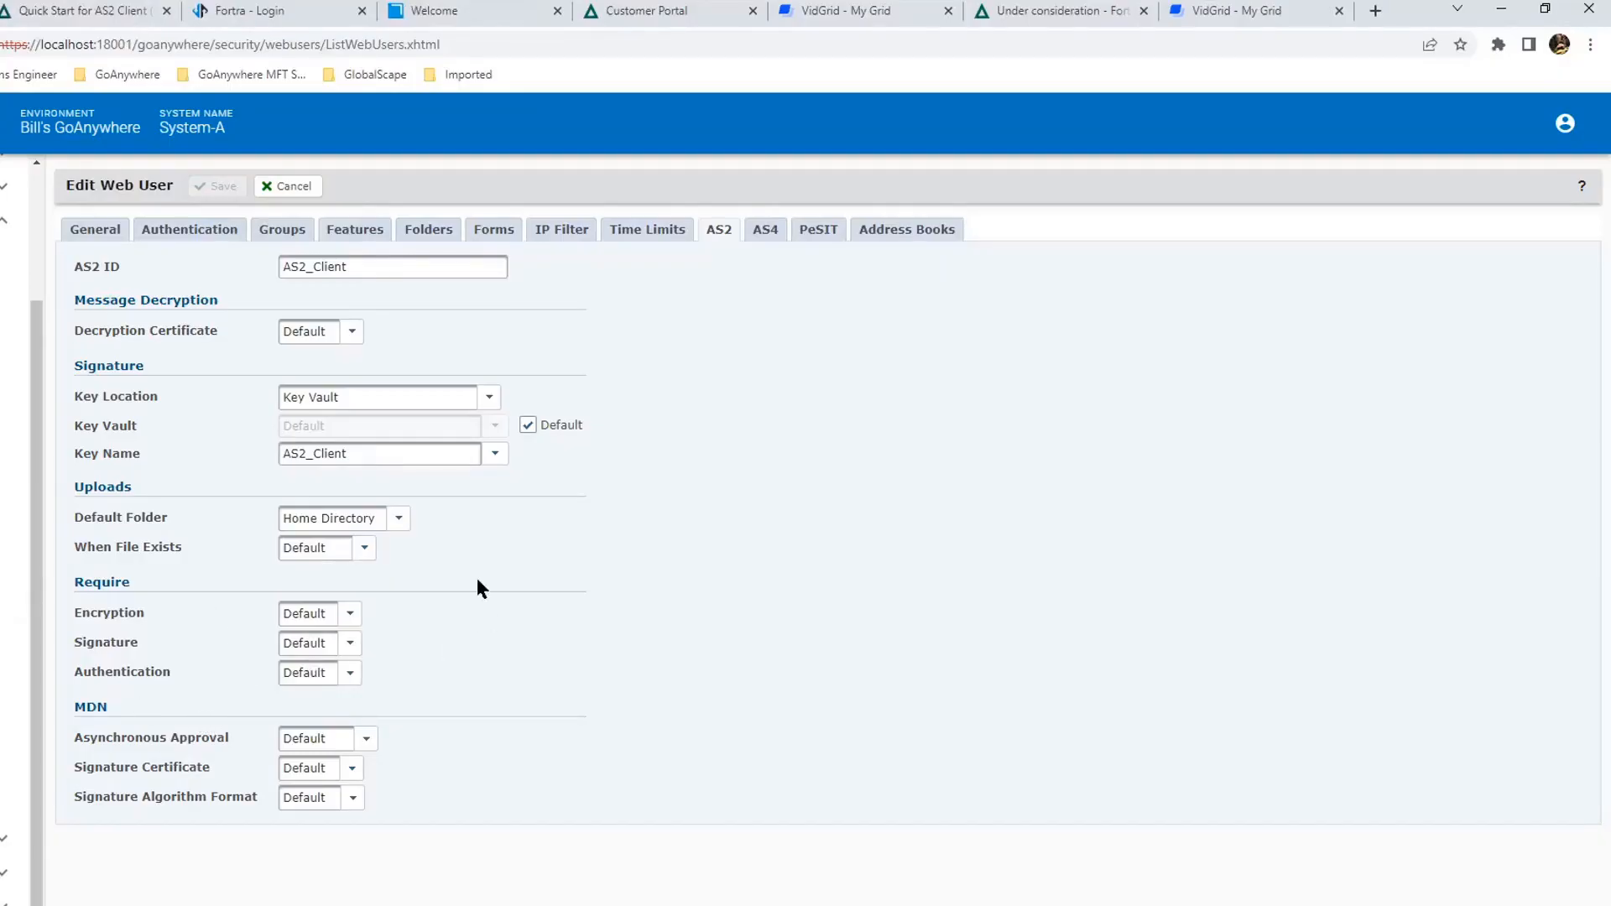
left_click(285, 187)
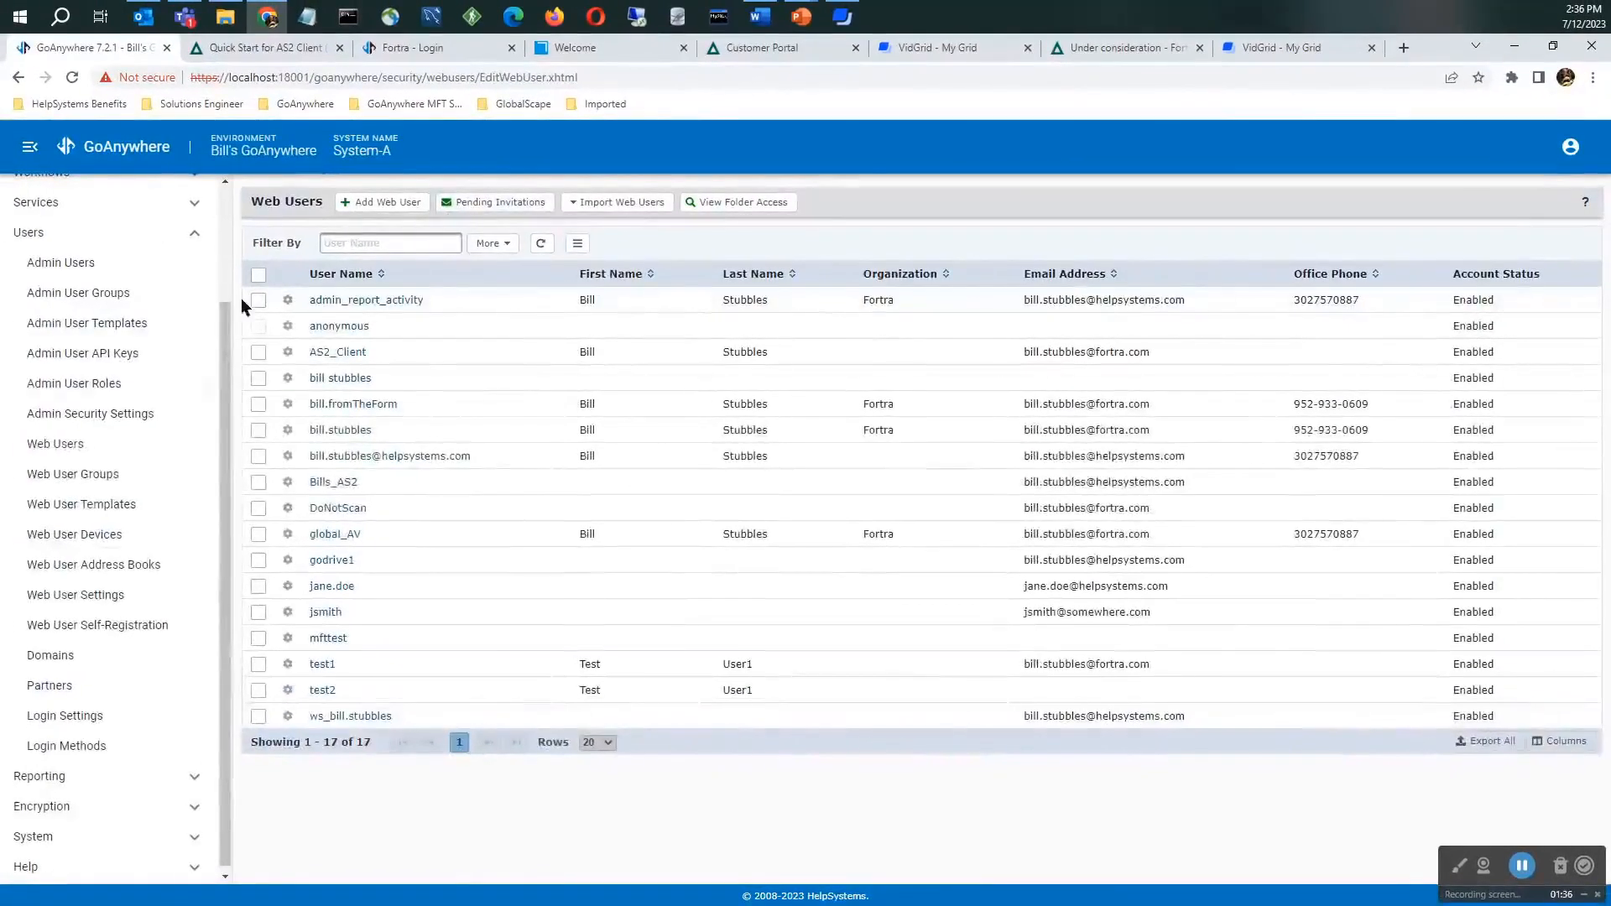
Open the AS2 service log in the audit logs
left_click(224, 210)
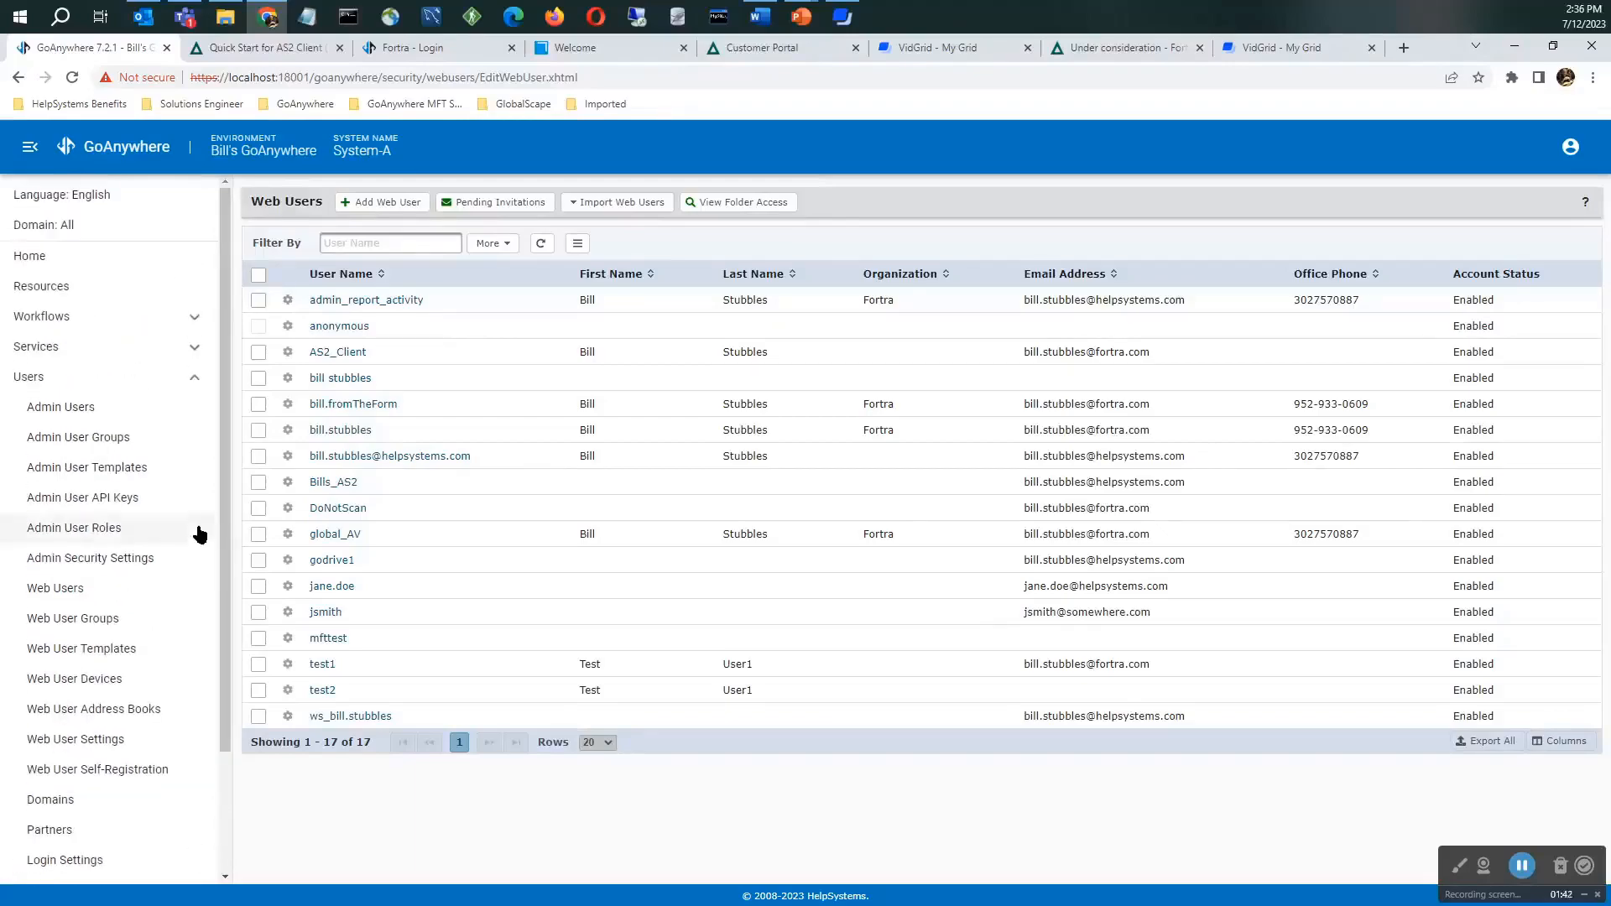
scroll(198, 528, "down", 2)
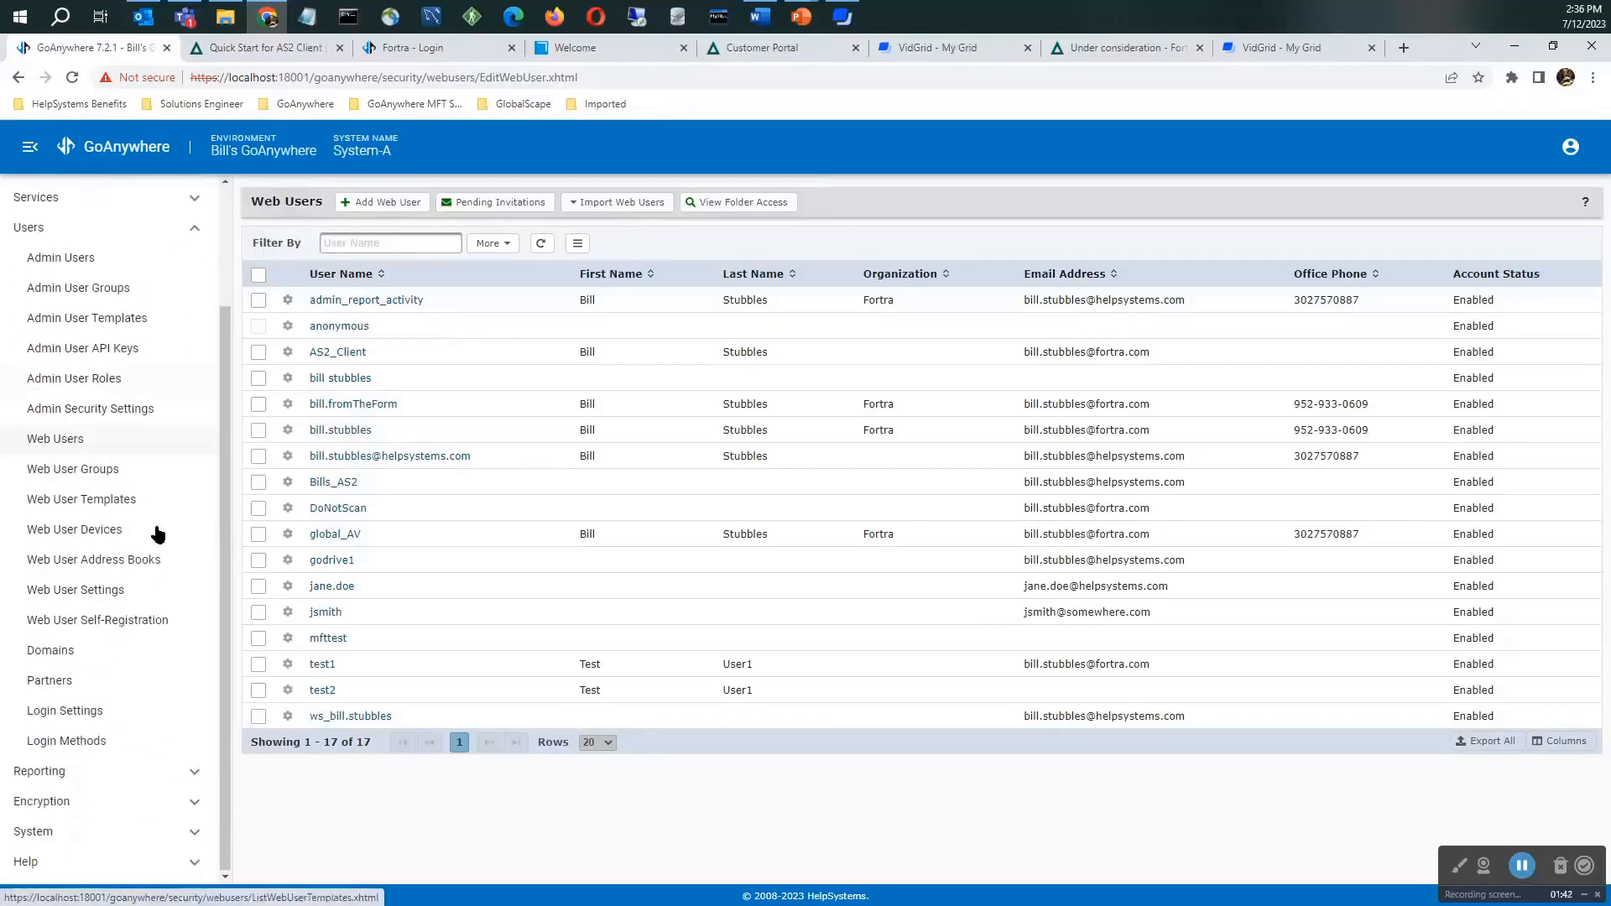
left_click(53, 773)
scroll(79, 770, "down", 2)
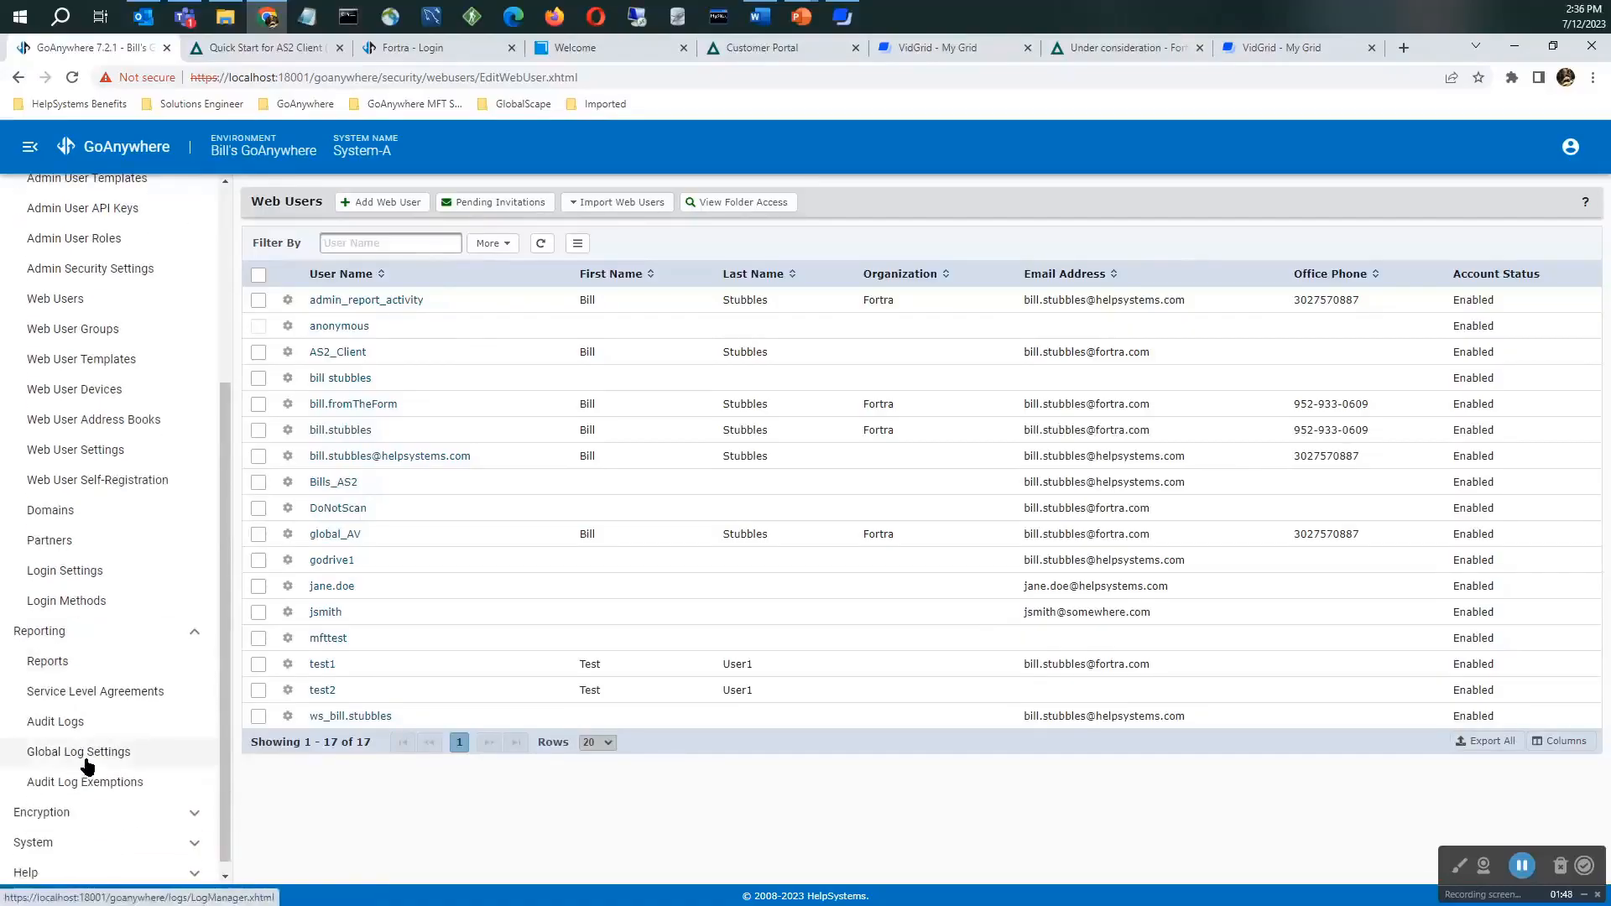
left_click(55, 723)
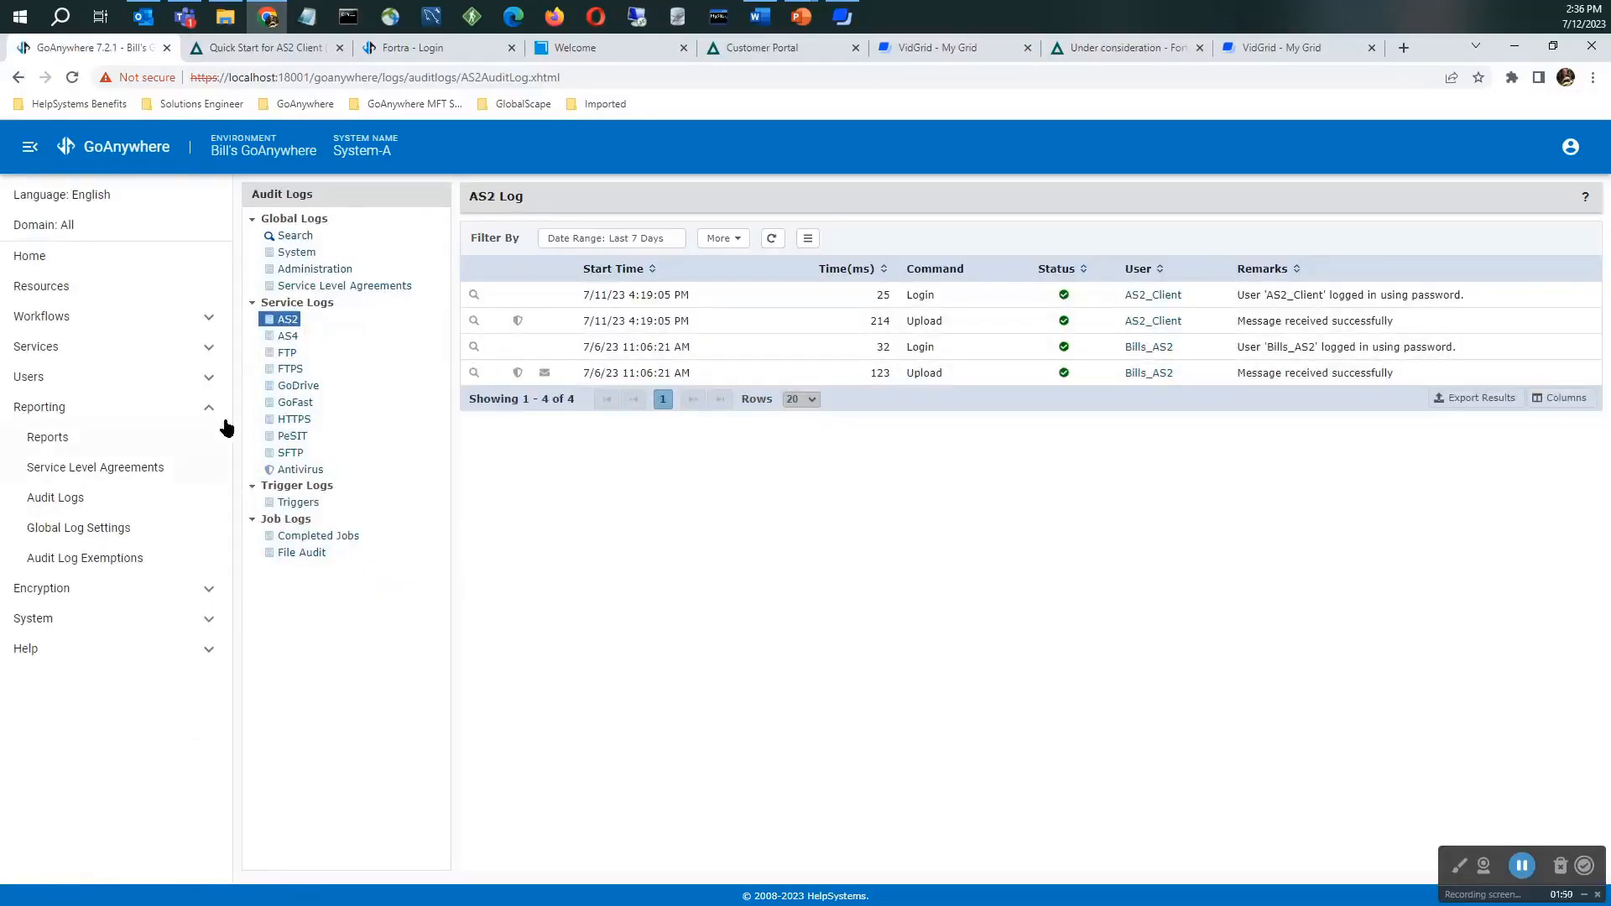
left_click(286, 319)
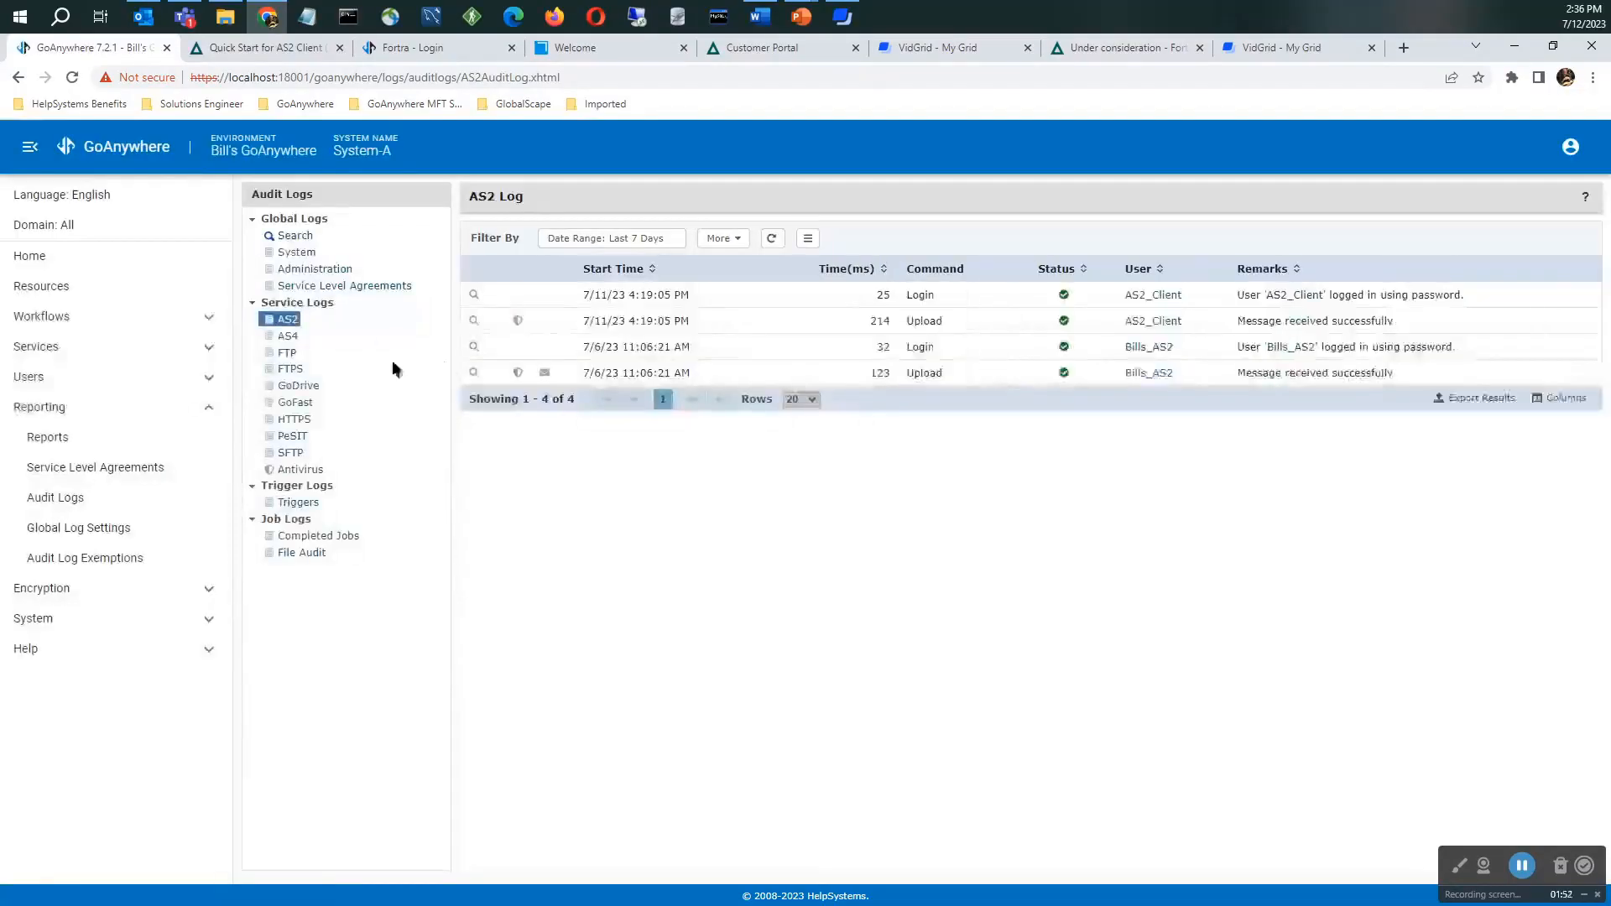